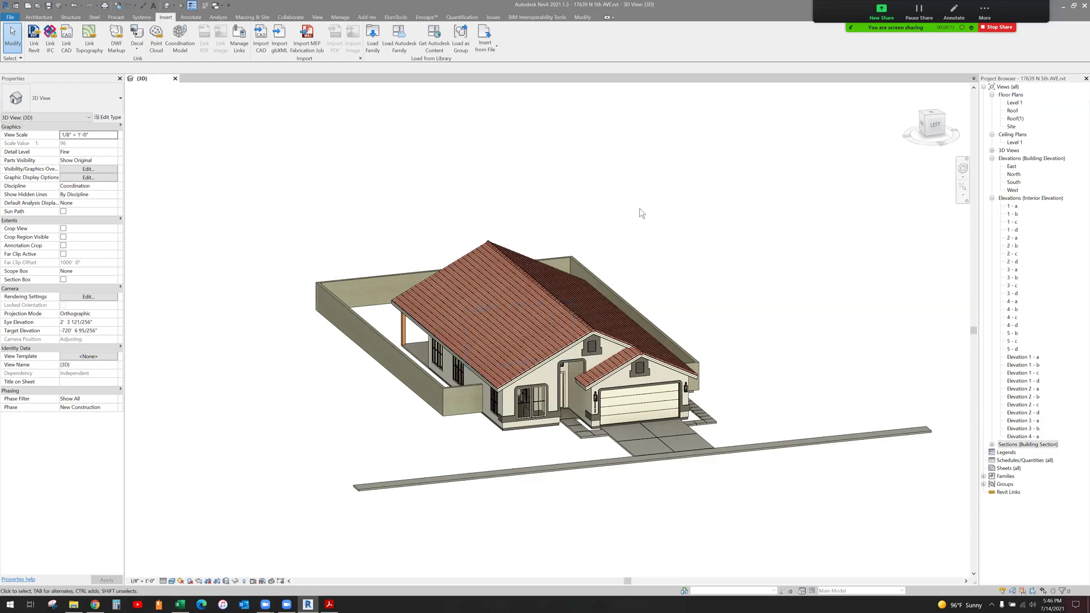
Step: Bring the Excel workbook test.xlsx in front of the Revit house view
{"action": "left_click", "coordinate": [180, 604]}
Step: Deselect the table and Save As test.xlsx on the Desktop, replacing the existing file
{"action": "left_click", "coordinate": [508, 314]}
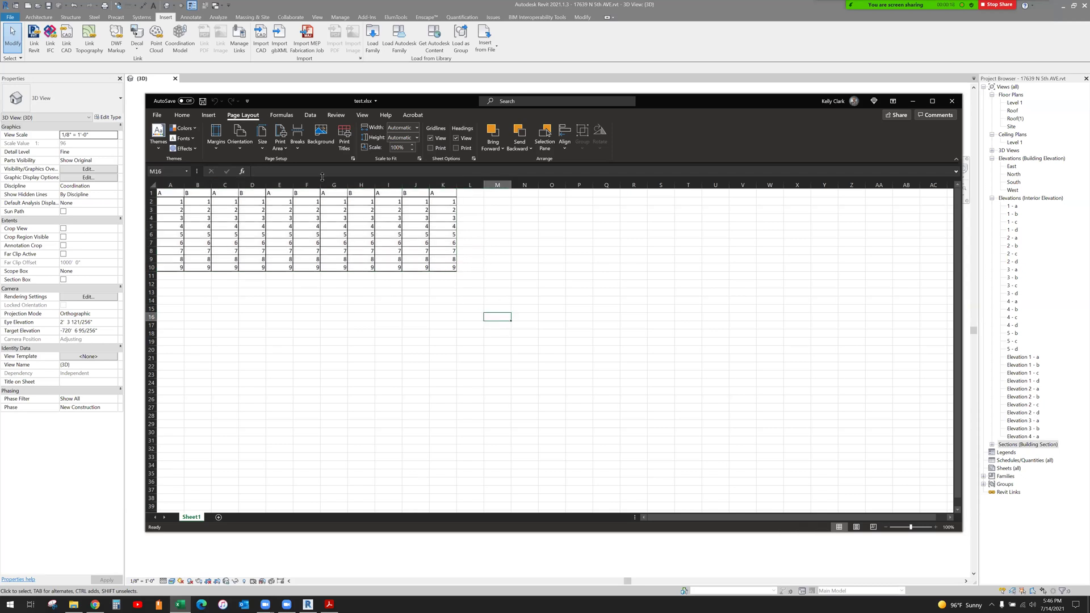
{"action": "left_click", "coordinate": [156, 115]}
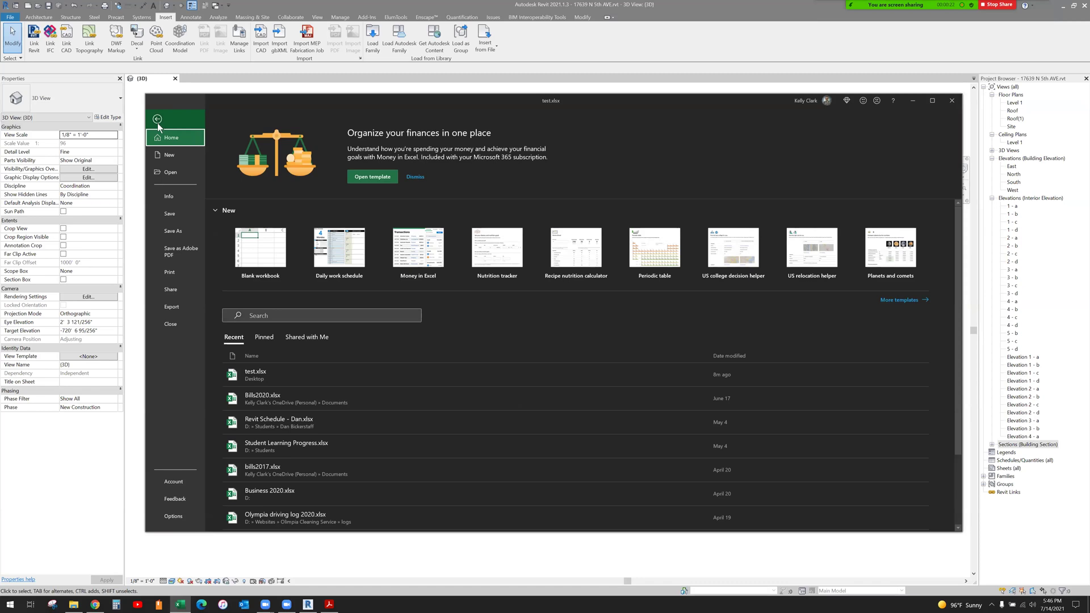
{"action": "left_click", "coordinate": [180, 231]}
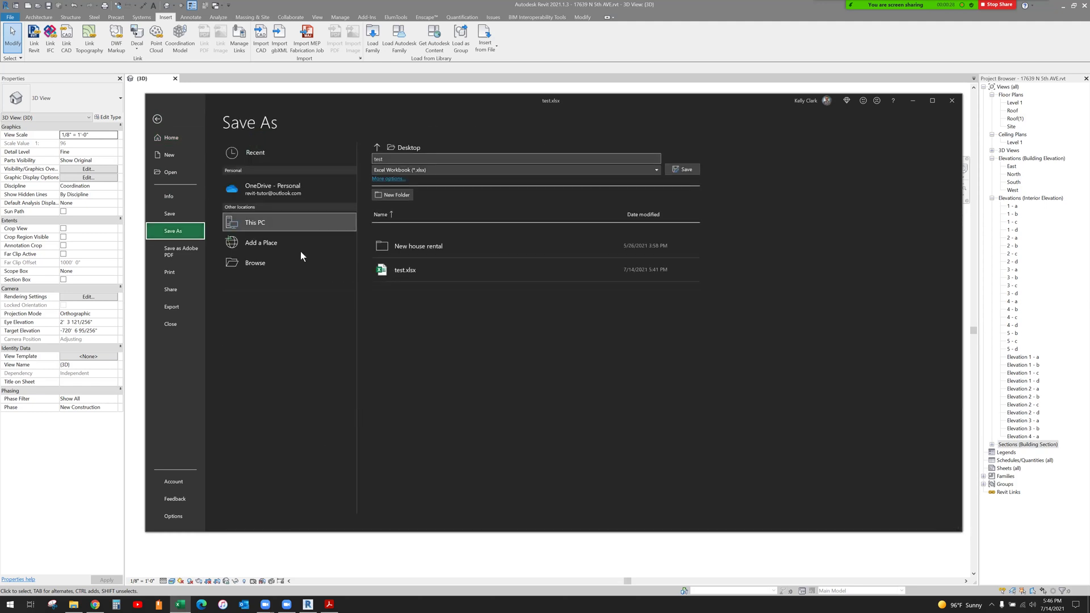
{"action": "left_click", "coordinate": [284, 268]}
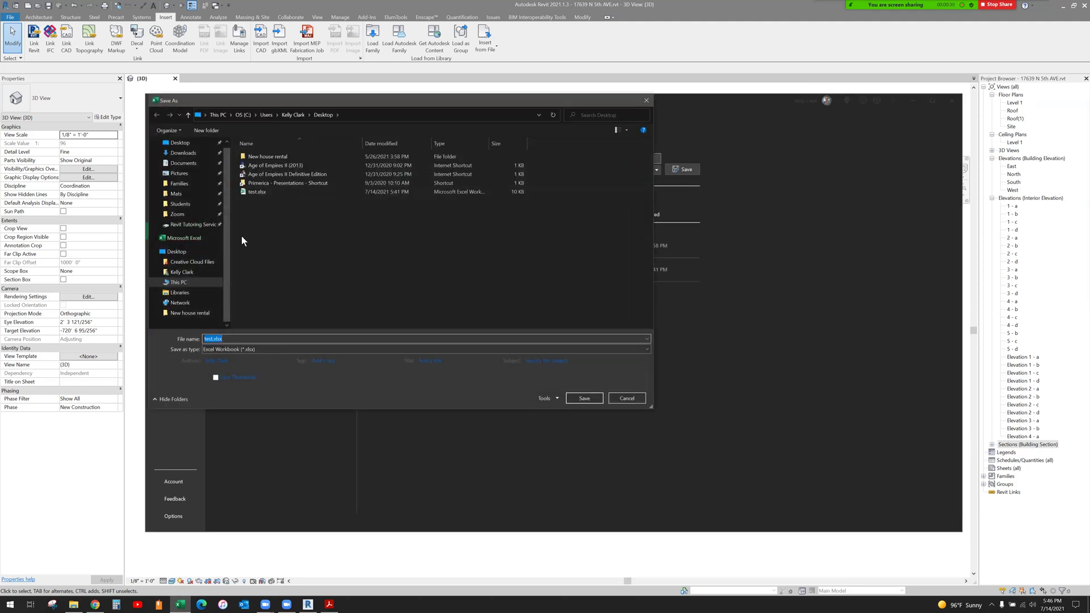
{"action": "left_click", "coordinate": [251, 194]}
{"action": "left_click", "coordinate": [585, 399]}
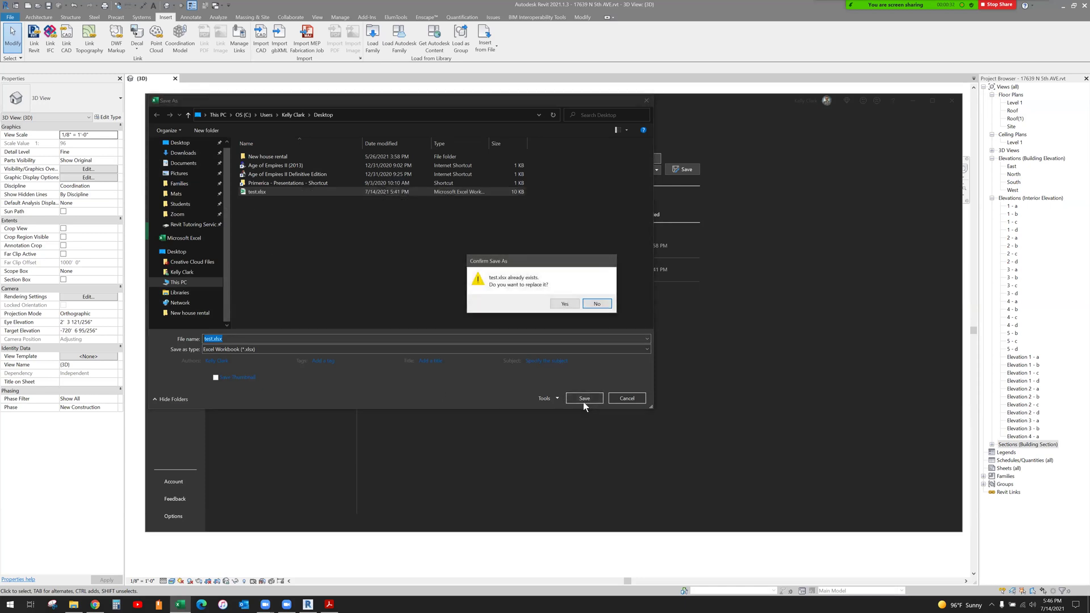
{"action": "left_click", "coordinate": [588, 329]}
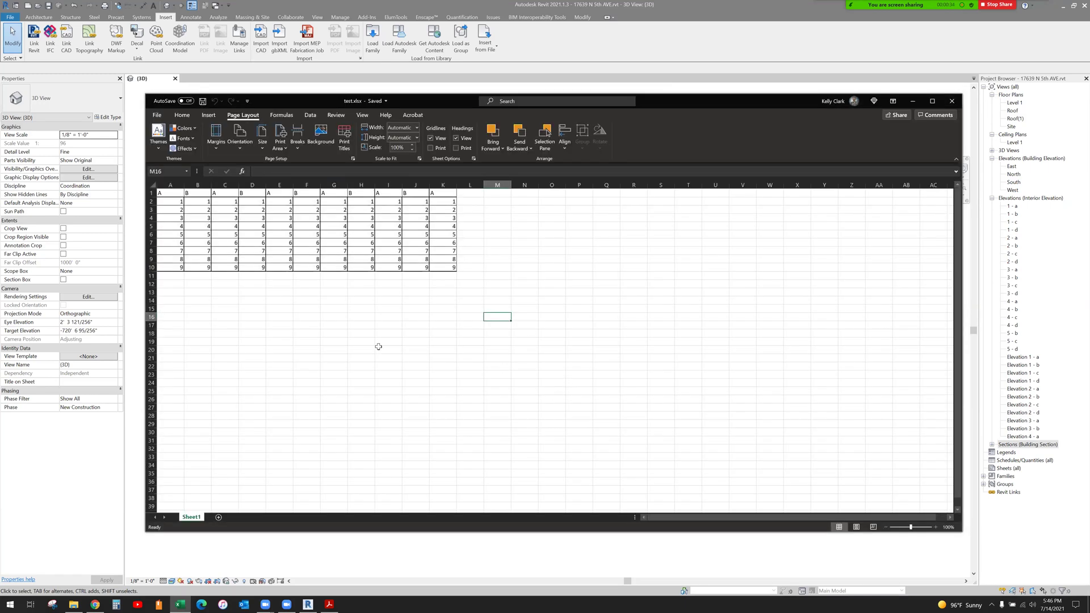
Step: Convert the whole sheet with Adobe PDFMaker and save it as test.pdf on the Desktop
{"action": "left_click", "coordinate": [157, 116]}
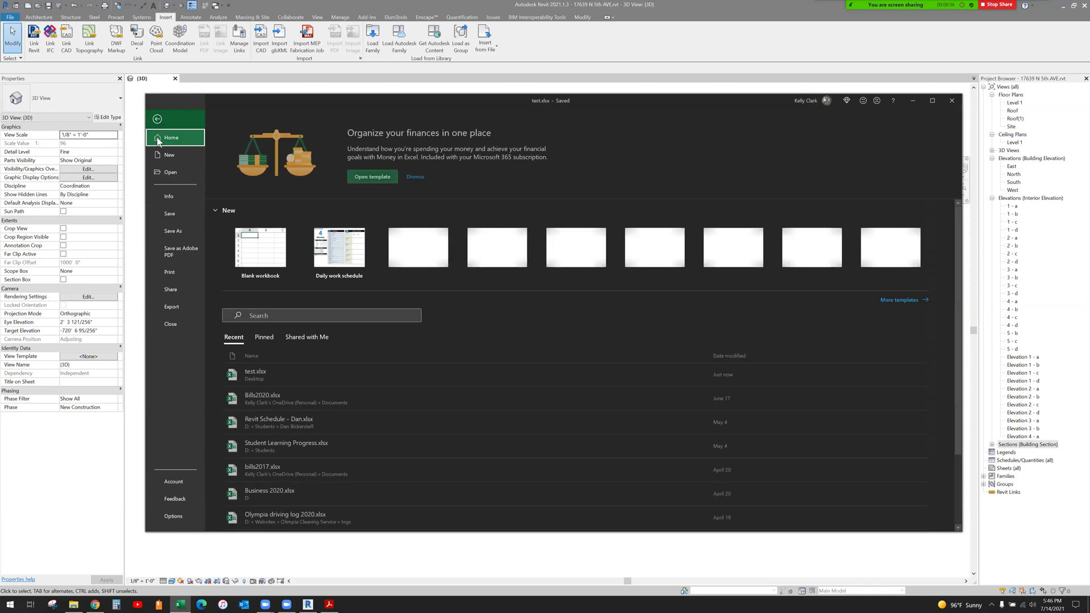
{"action": "left_click", "coordinate": [192, 257]}
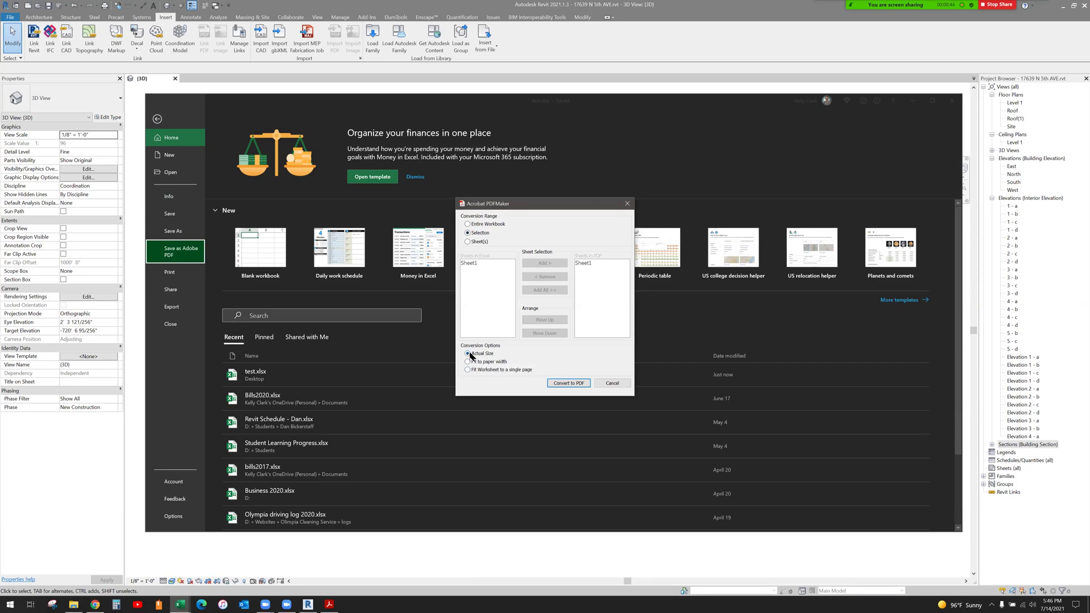
{"action": "left_click", "coordinate": [565, 384]}
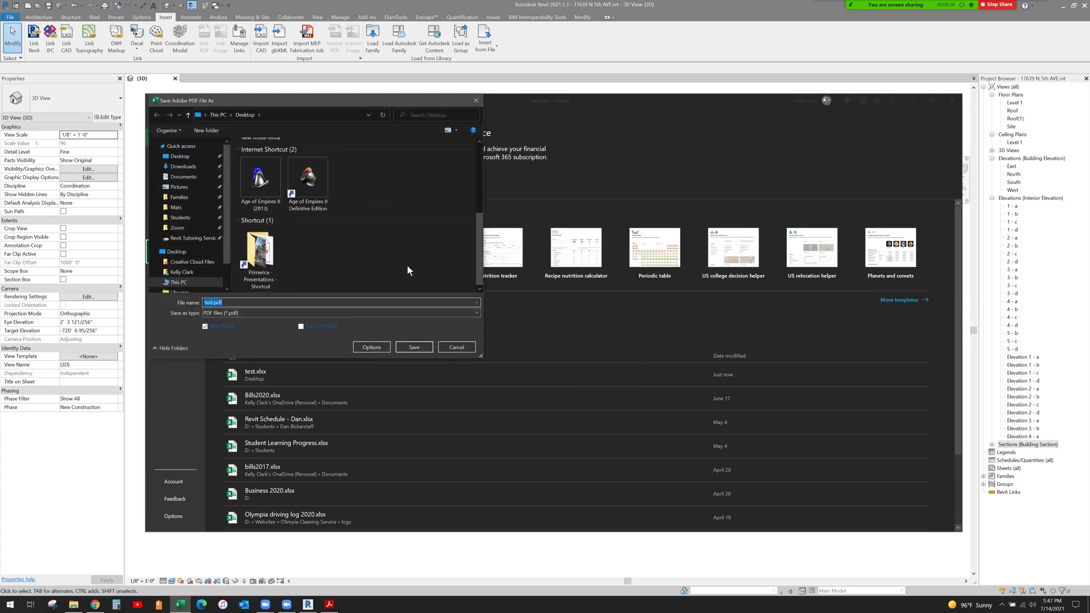
{"action": "left_click", "coordinate": [414, 346]}
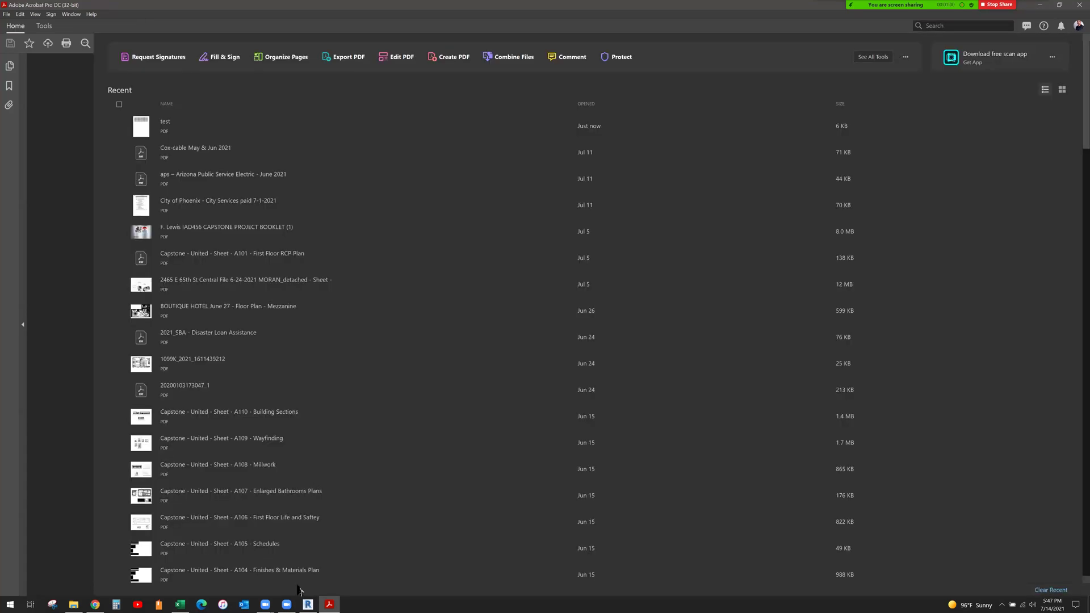
Step: Close the blank PDF and select the table range A1:K10 in Excel
{"action": "left_click", "coordinate": [308, 605]}
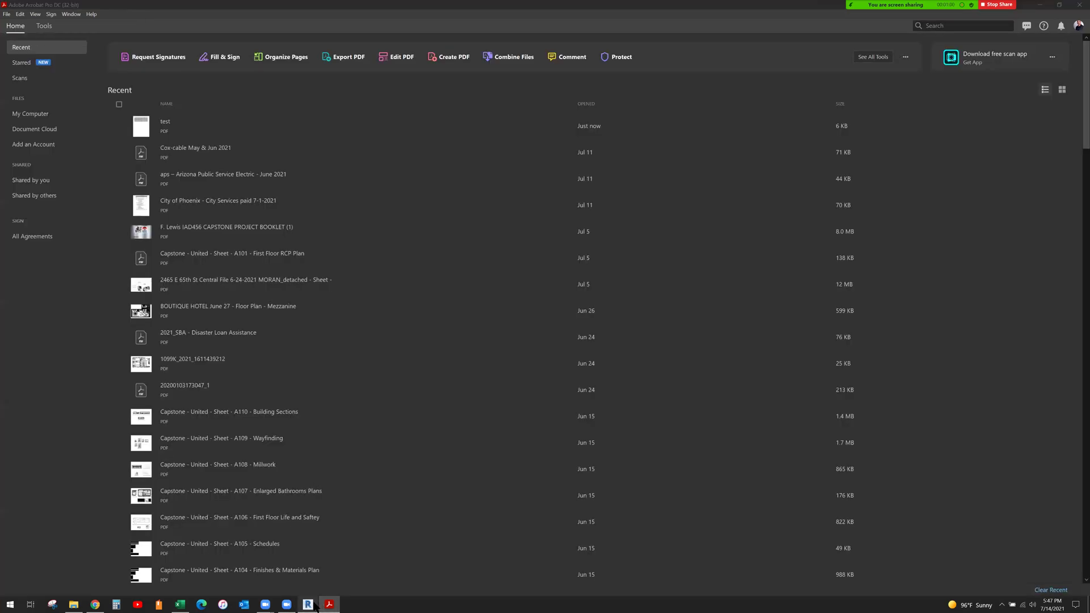
{"action": "left_click", "coordinate": [178, 605]}
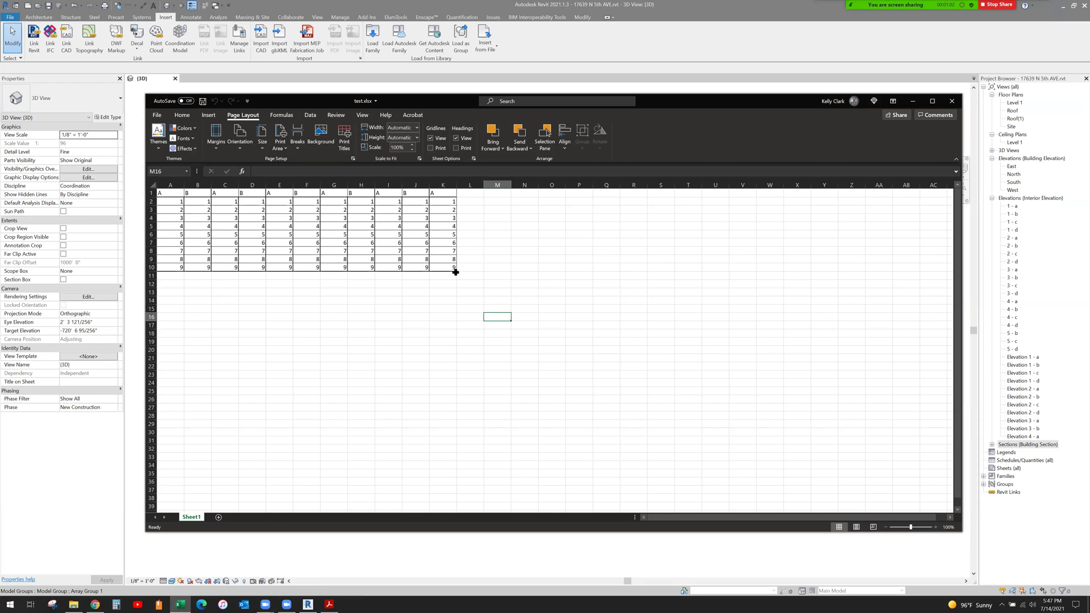
{"action": "left_click_drag", "start_coordinate": [455, 272], "coordinate": [158, 197]}
Step: Convert the selection to Adobe PDF, saving it as test.pdf over the old file
{"action": "left_click", "coordinate": [157, 116]}
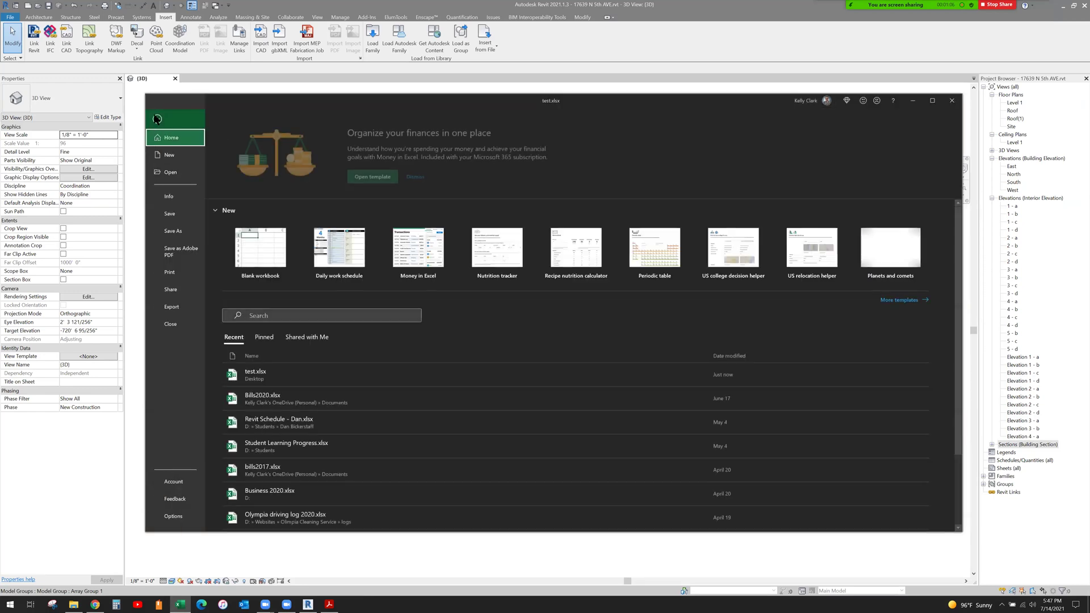
{"action": "left_click", "coordinate": [183, 252]}
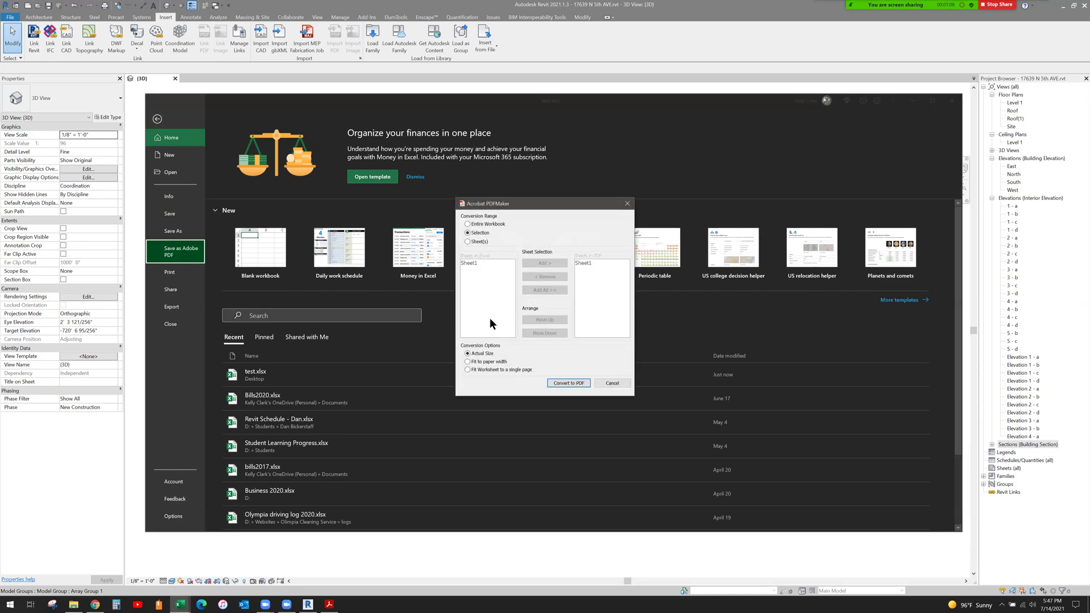
{"action": "left_click", "coordinate": [568, 384]}
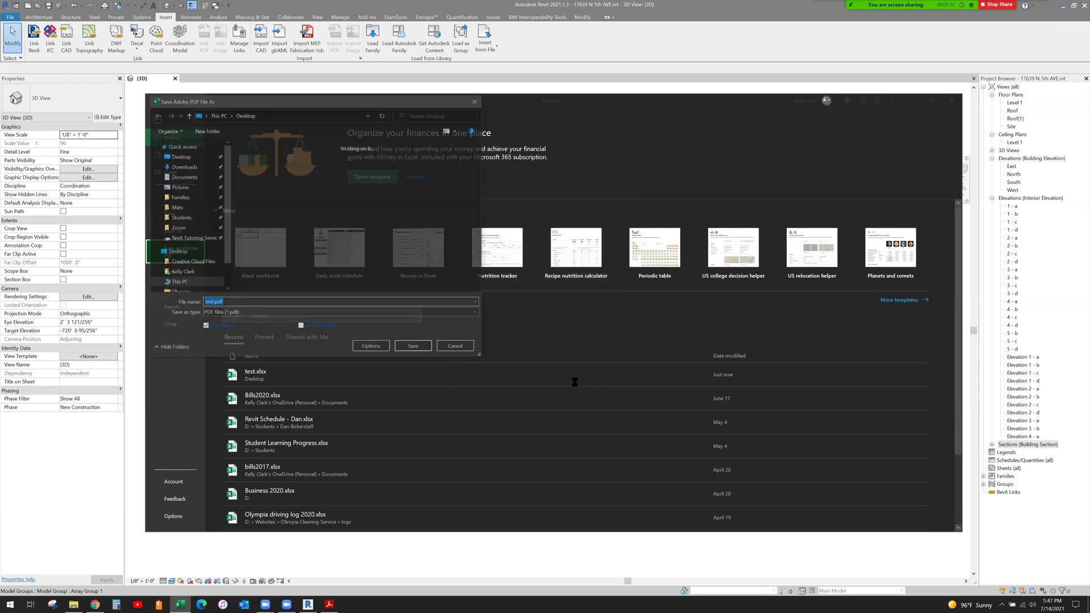
{"action": "left_click", "coordinate": [407, 347]}
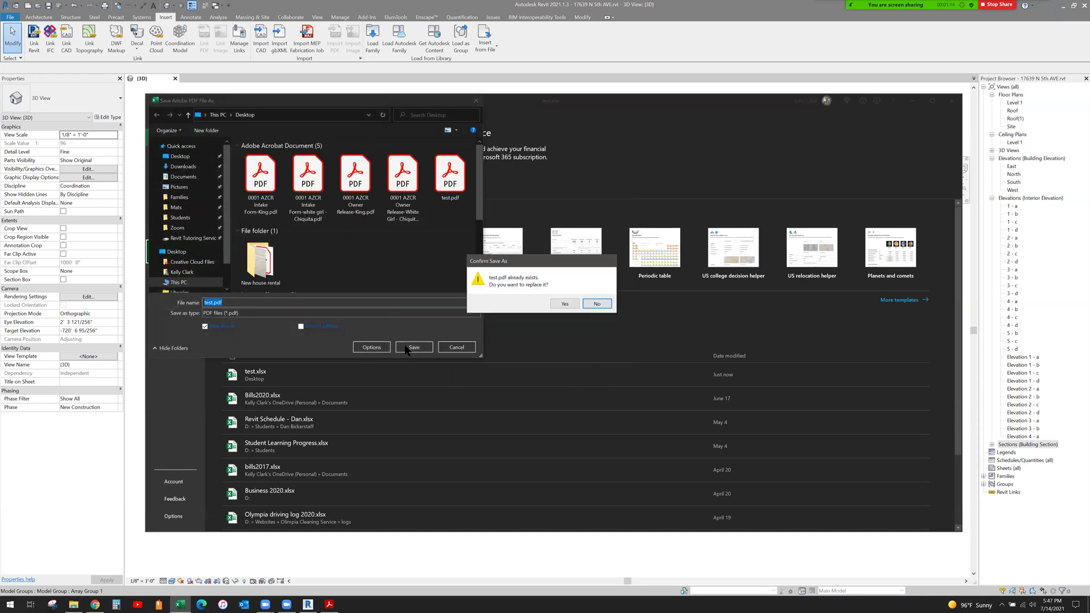
{"action": "left_click", "coordinate": [565, 304]}
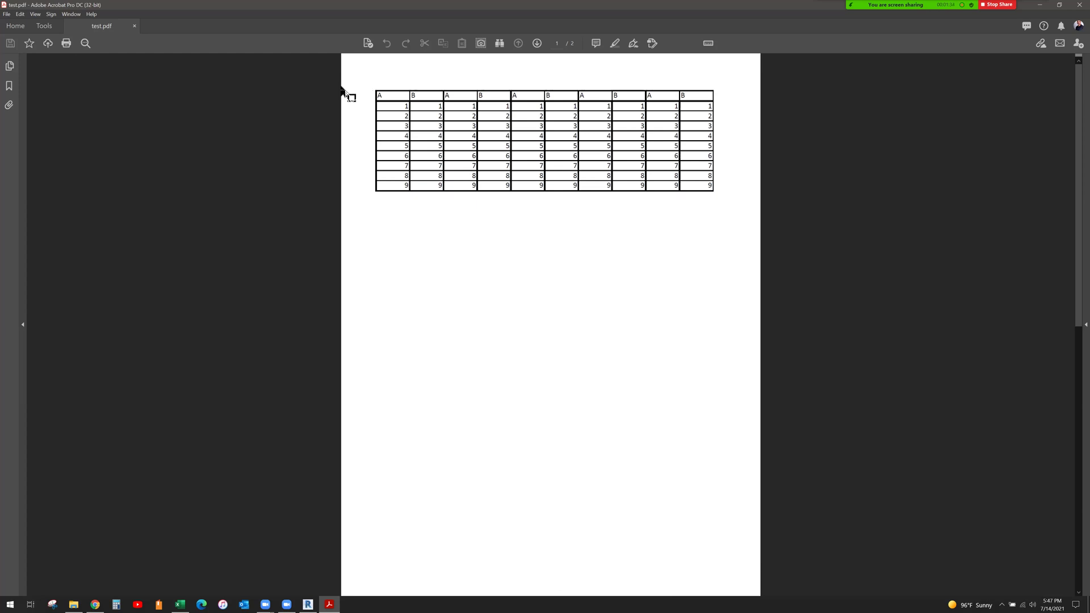
Step: Export test.pdf from Acrobat as a TIFF image, test.tif, on the Desktop
{"action": "left_click", "coordinate": [7, 13]}
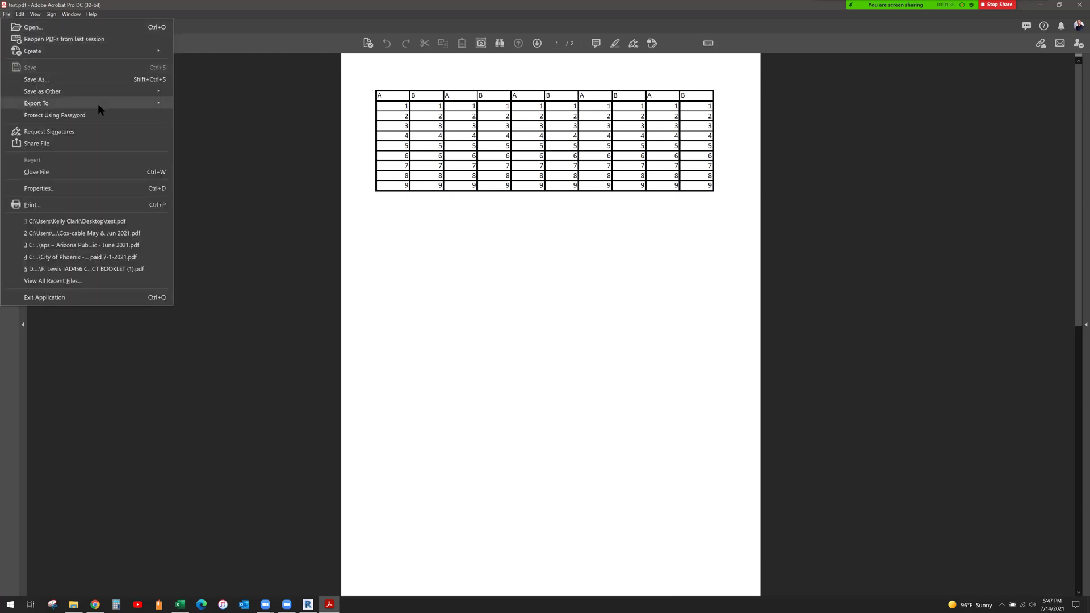
{"action": "mouse_move", "coordinate": [108, 103]}
{"action": "mouse_move", "coordinate": [246, 140]}
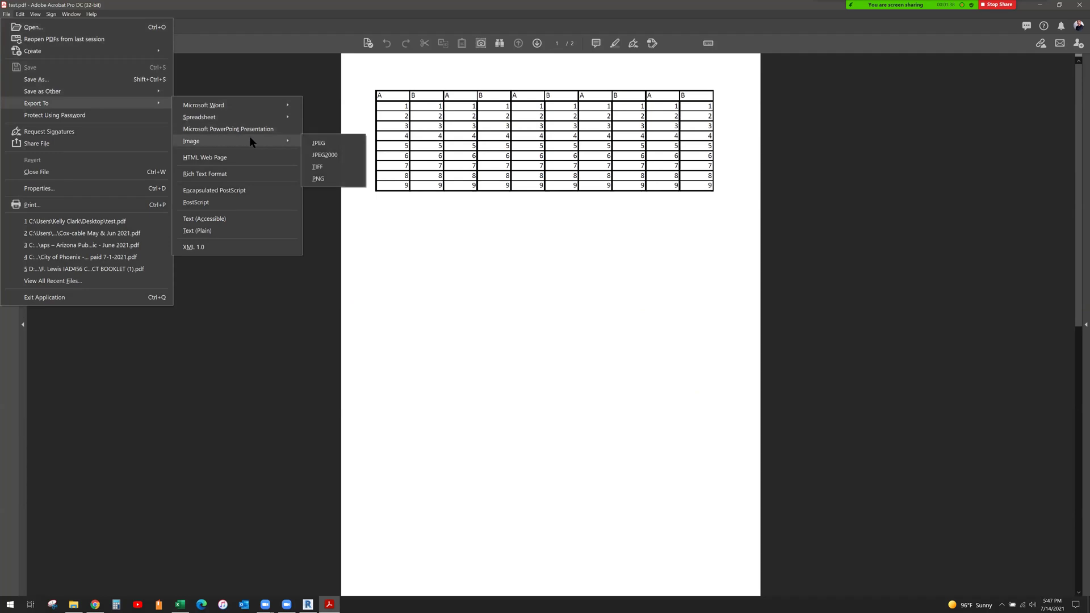
{"action": "left_click", "coordinate": [333, 164]}
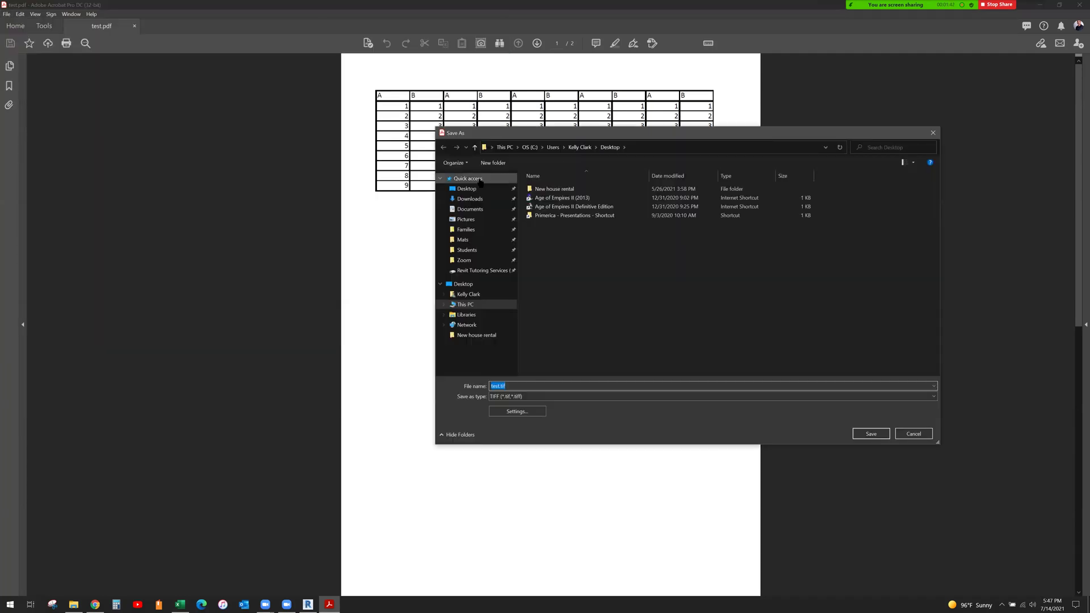
{"action": "left_click", "coordinate": [474, 189]}
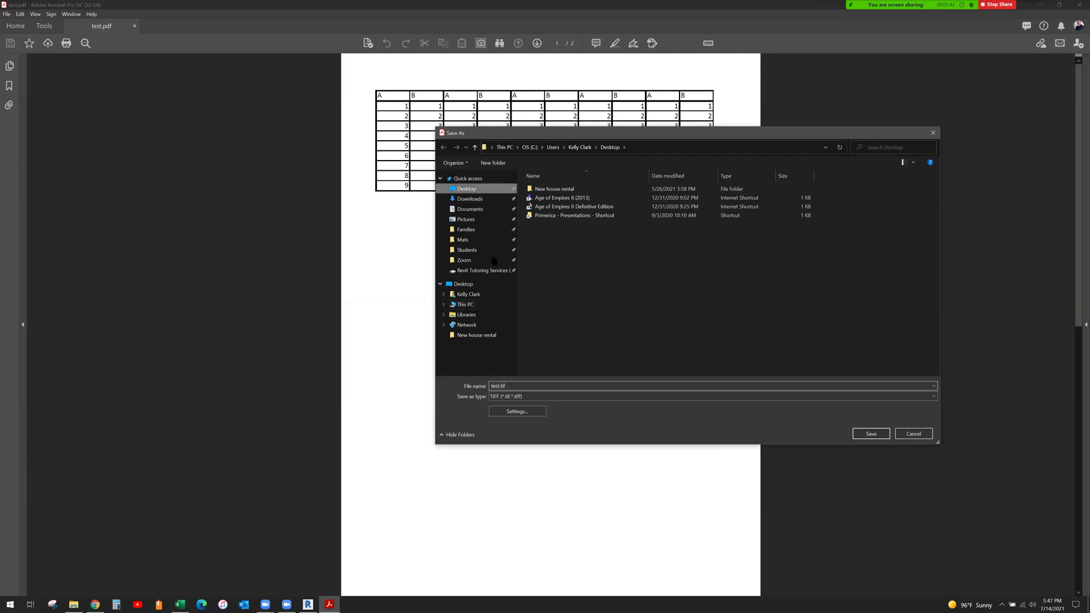
{"action": "left_click", "coordinate": [510, 386]}
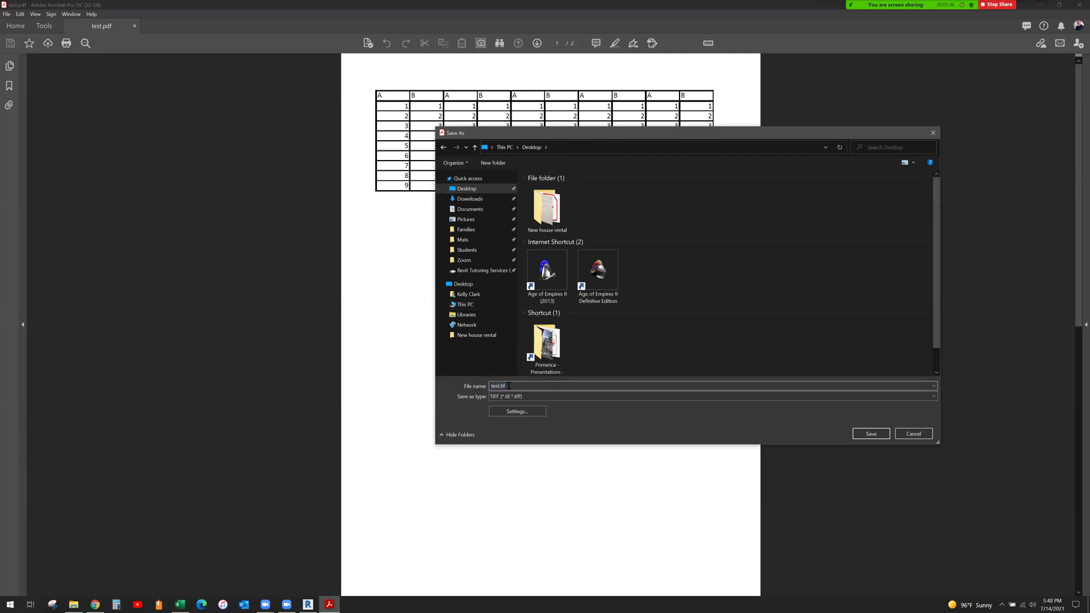
{"action": "left_click", "coordinate": [871, 435]}
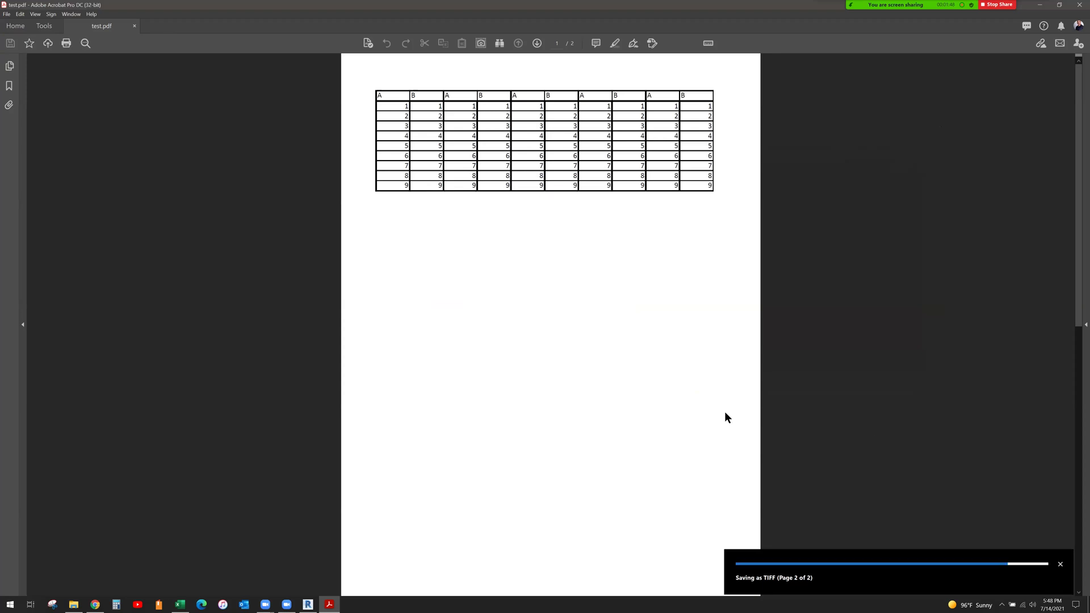
{"action": "left_click", "coordinate": [1040, 5]}
Step: Create a new Revit drafting view named Drafting 1 at 1 1/2" = 1'-0" scale
{"action": "left_click", "coordinate": [913, 101]}
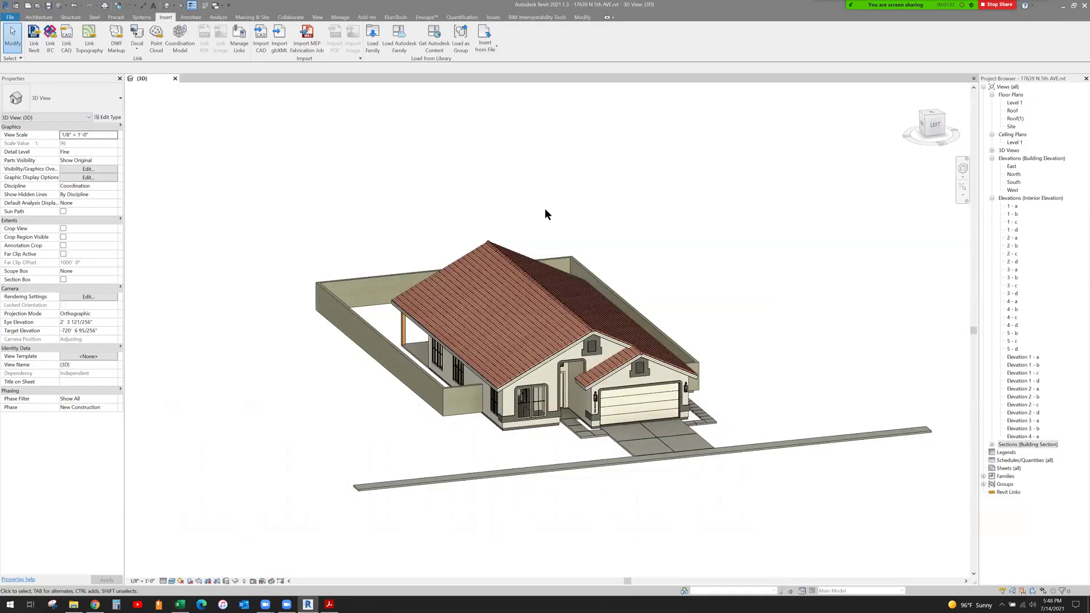
{"action": "left_click", "coordinate": [318, 17]}
{"action": "left_click", "coordinate": [380, 40]}
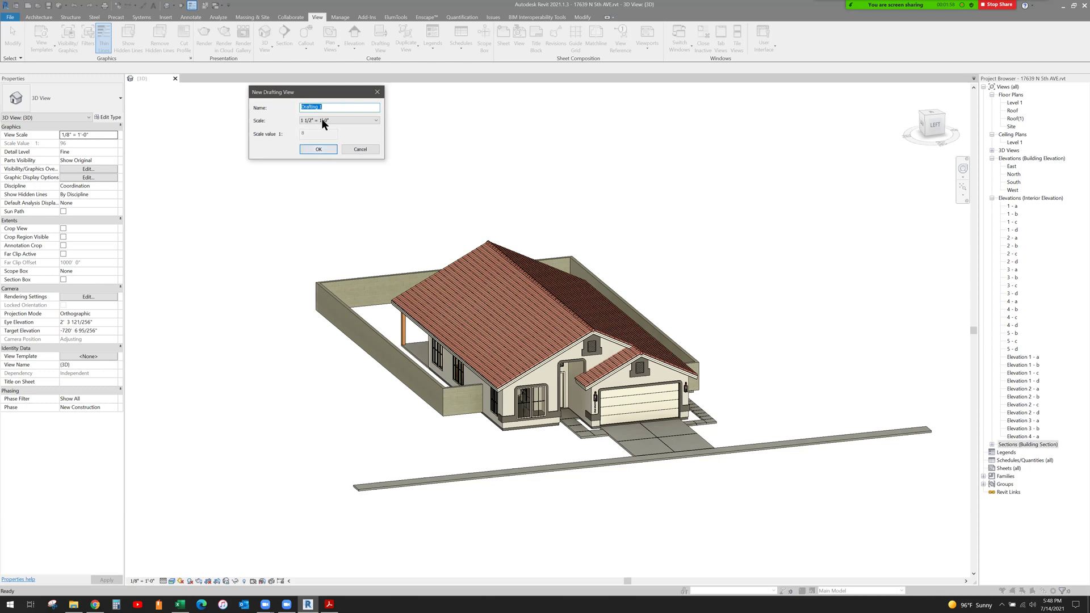
{"action": "left_click", "coordinate": [325, 149]}
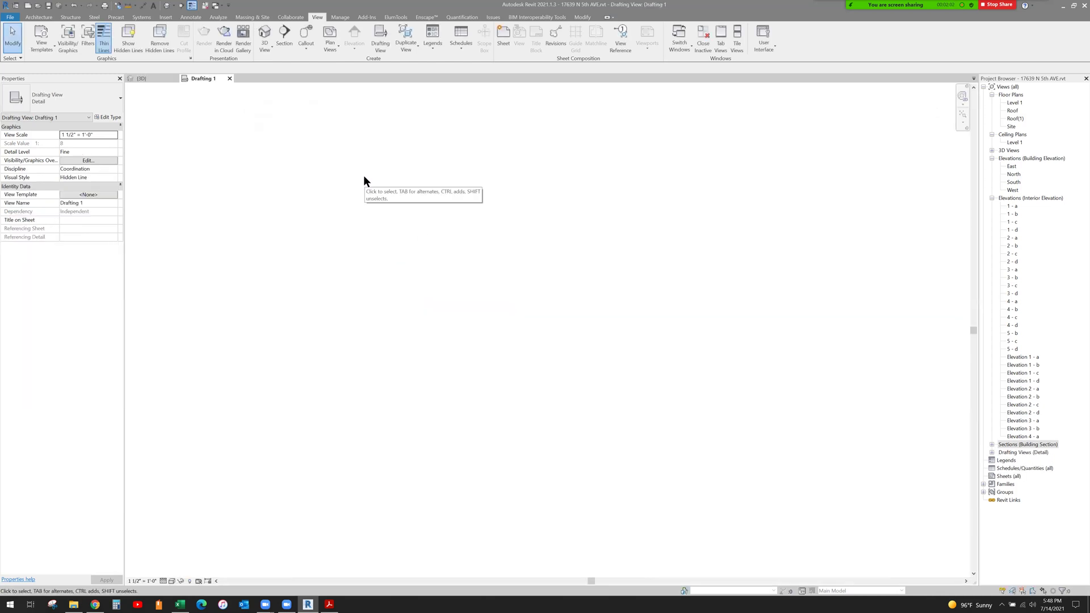
{"action": "left_click", "coordinate": [165, 17]}
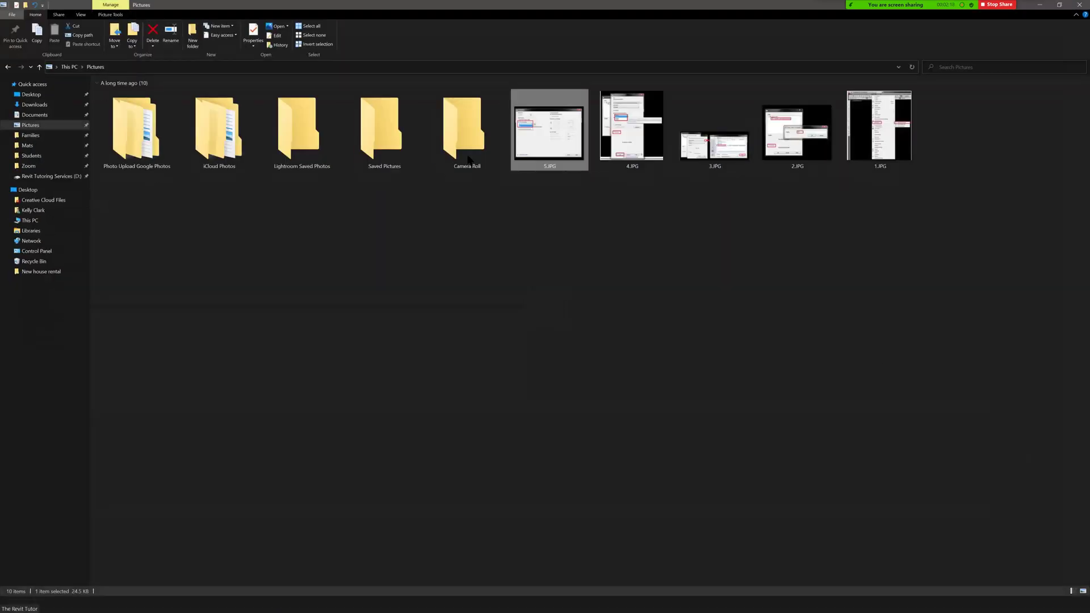
Step: Open test_Page_1.tif from the Desktop in Paint using its Edit command
{"action": "left_click", "coordinate": [33, 94]}
{"action": "scroll", "coordinate": [410, 323], "scroll_direction": "down", "scroll_amount": 5}
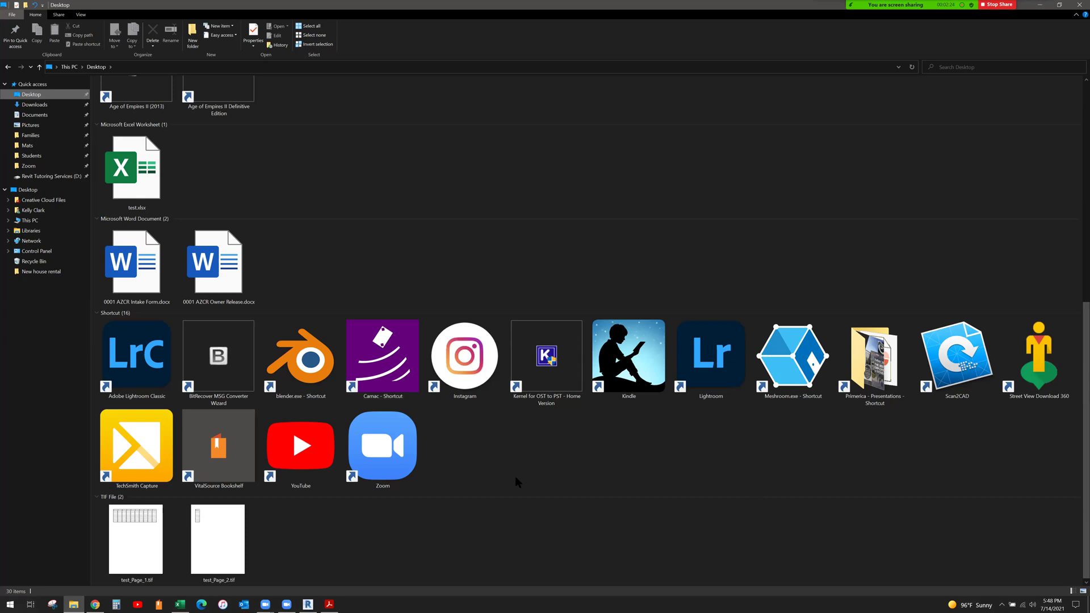
{"action": "left_click", "coordinate": [147, 552]}
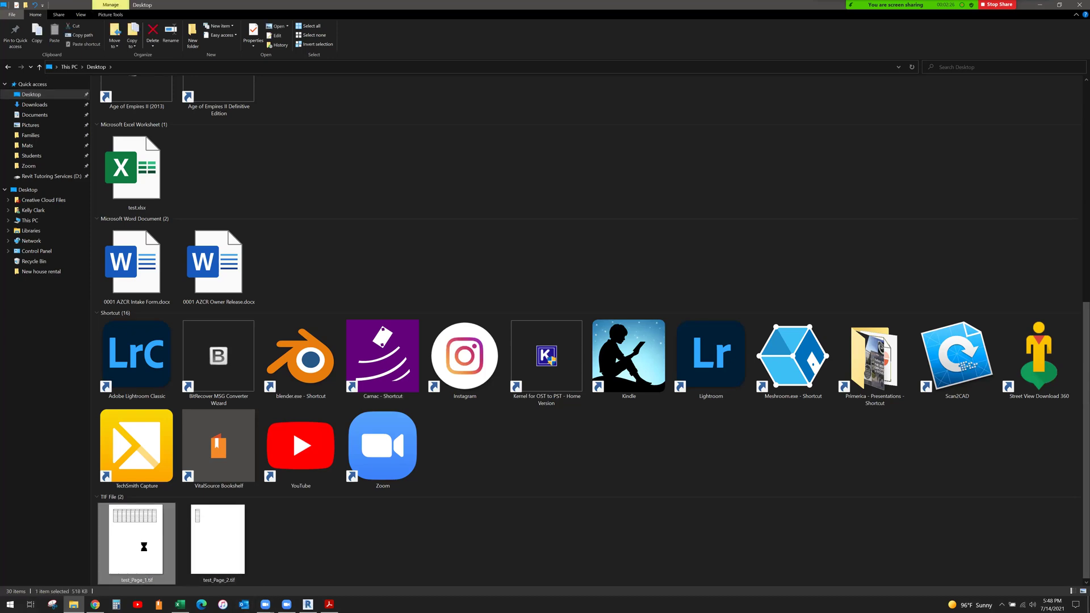
{"action": "right_click", "coordinate": [144, 547]}
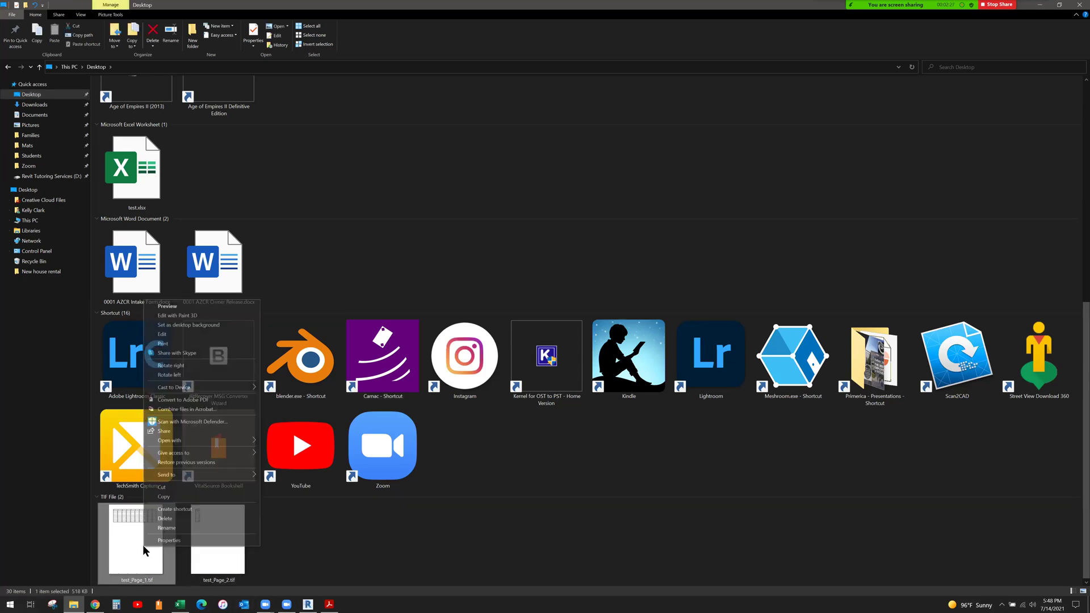
{"action": "left_click", "coordinate": [177, 335]}
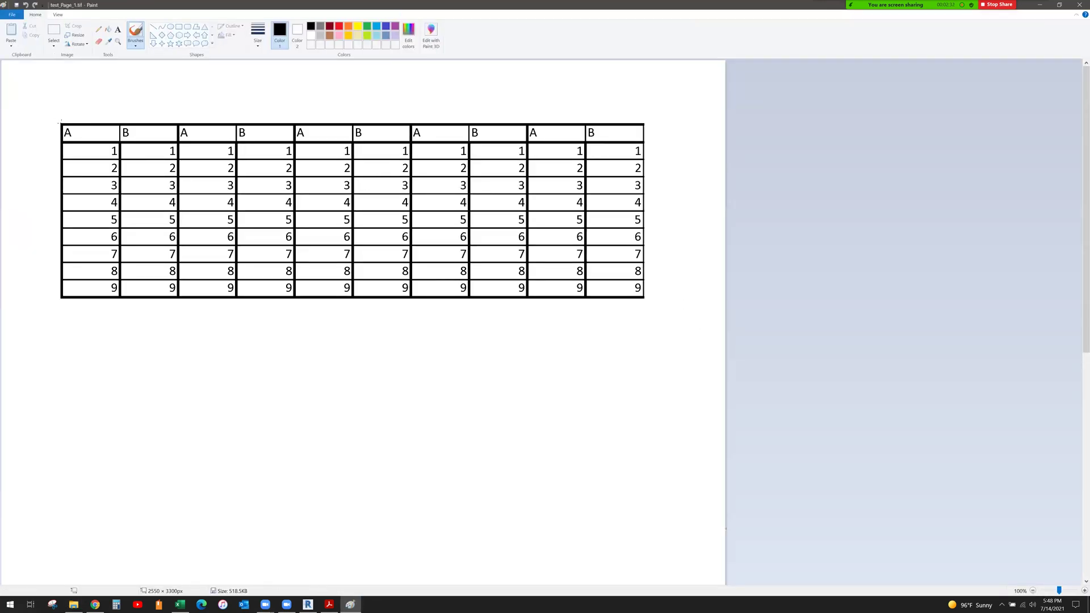
Step: Undo the stray stroke and move the selected table region to the canvas's top-left corner
{"action": "left_click_drag", "start_coordinate": [64, 130], "coordinate": [532, 299]}
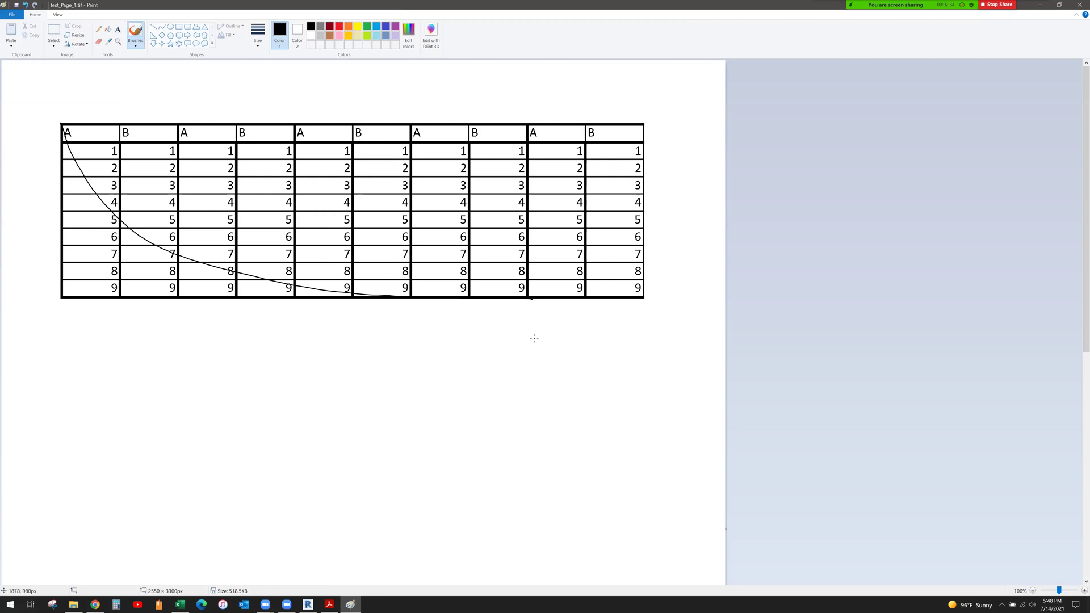
{"action": "key", "text": "ctrl+z"}
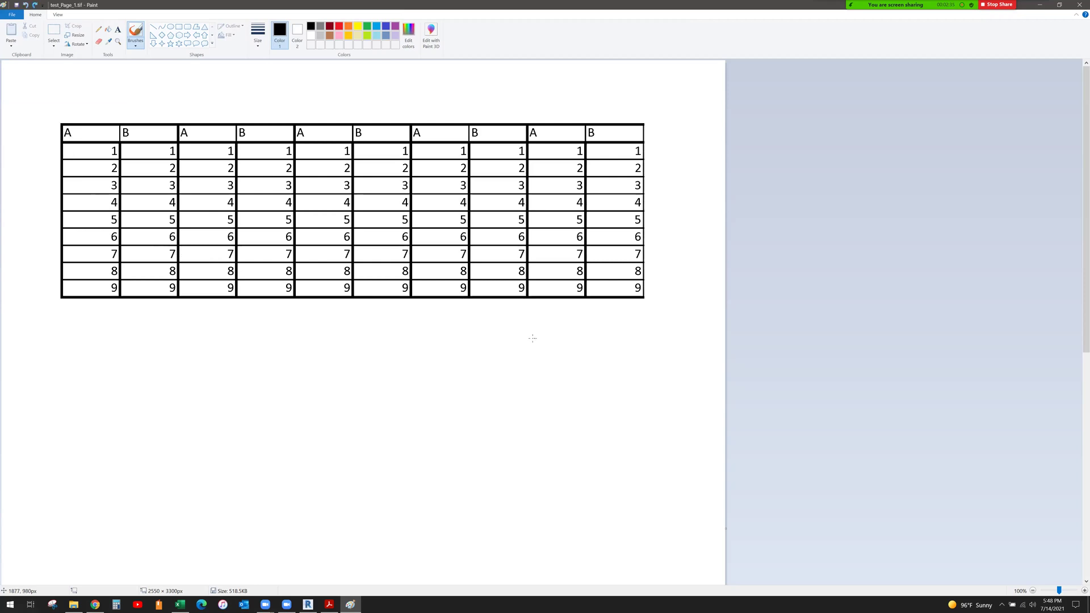
{"action": "left_click", "coordinate": [54, 35]}
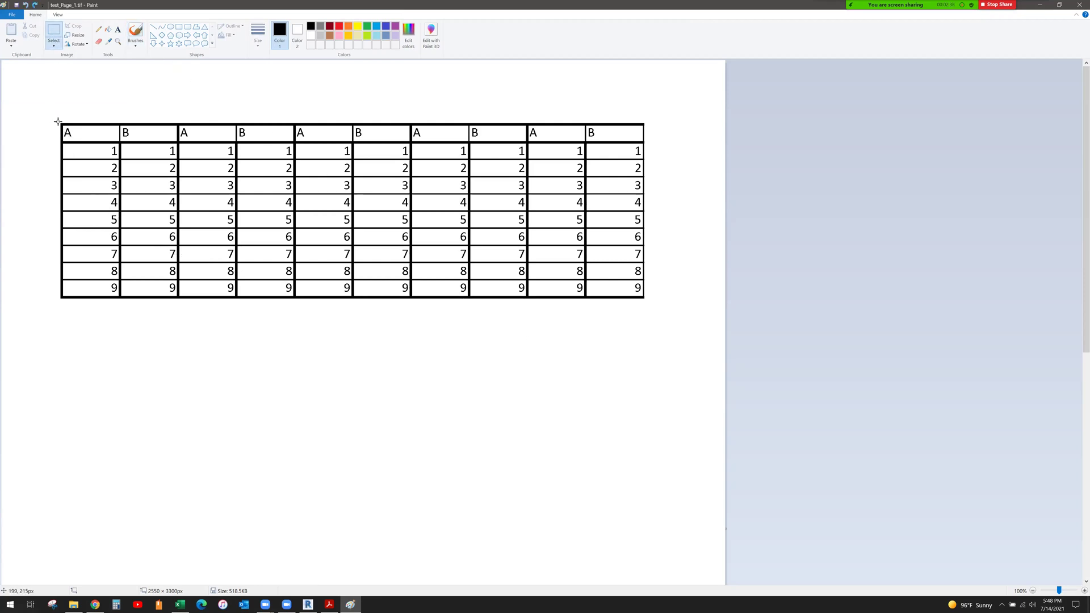
{"action": "left_click_drag", "start_coordinate": [58, 122], "coordinate": [576, 230]}
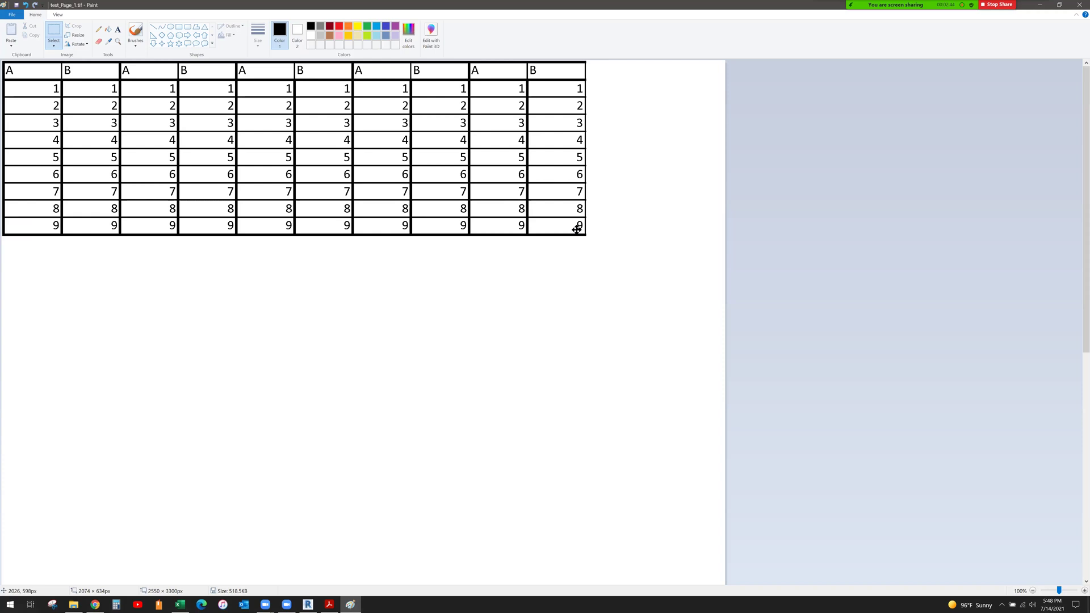
{"action": "scroll", "coordinate": [759, 422], "scroll_direction": "down", "scroll_amount": 15}
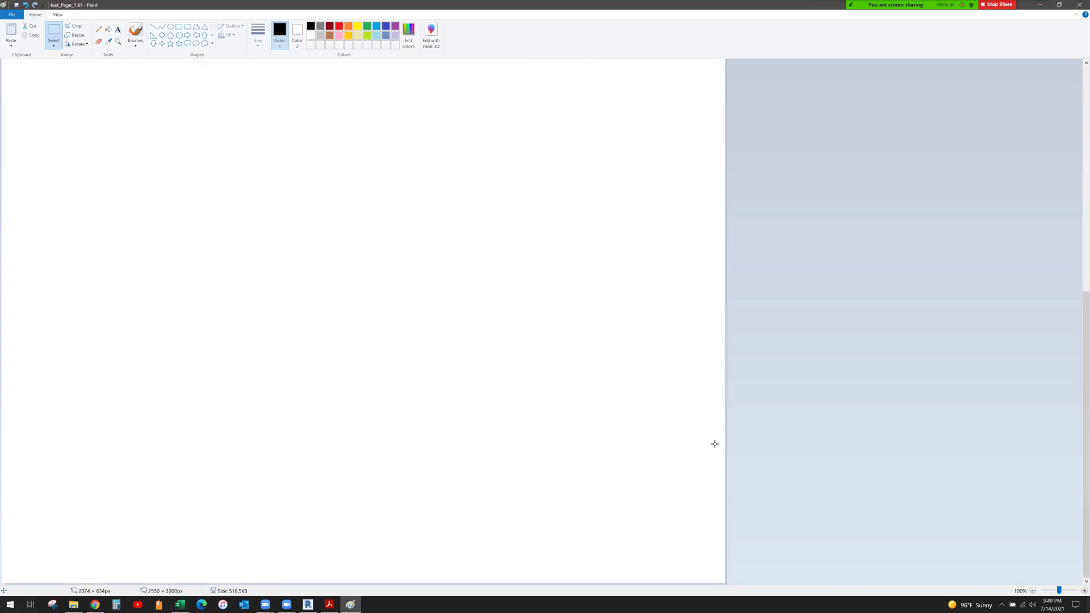
Step: Shrink the canvas from 2550 × 3300 px to 2057 × 620 px around the table
{"action": "left_click", "coordinate": [392, 551]}
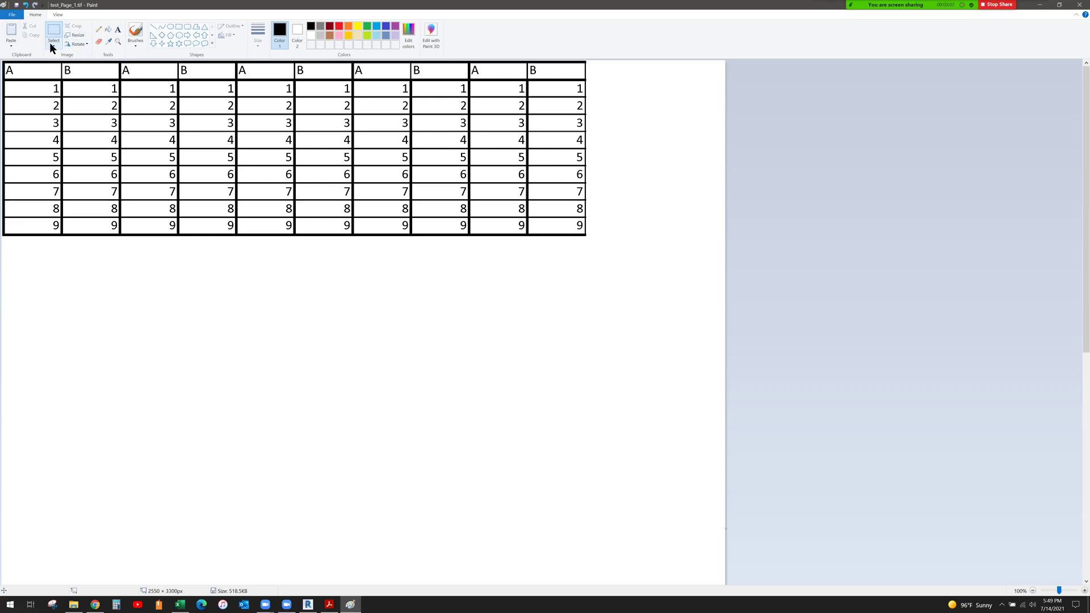
{"action": "left_click", "coordinate": [76, 41]}
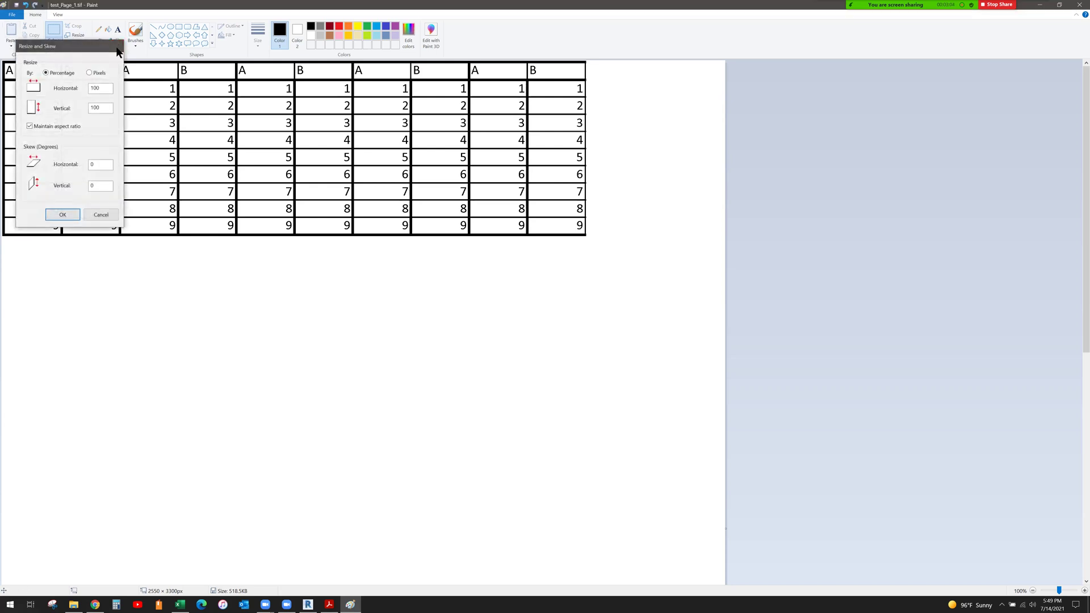
{"action": "key", "text": "Escape"}
{"action": "left_click", "coordinate": [54, 44]}
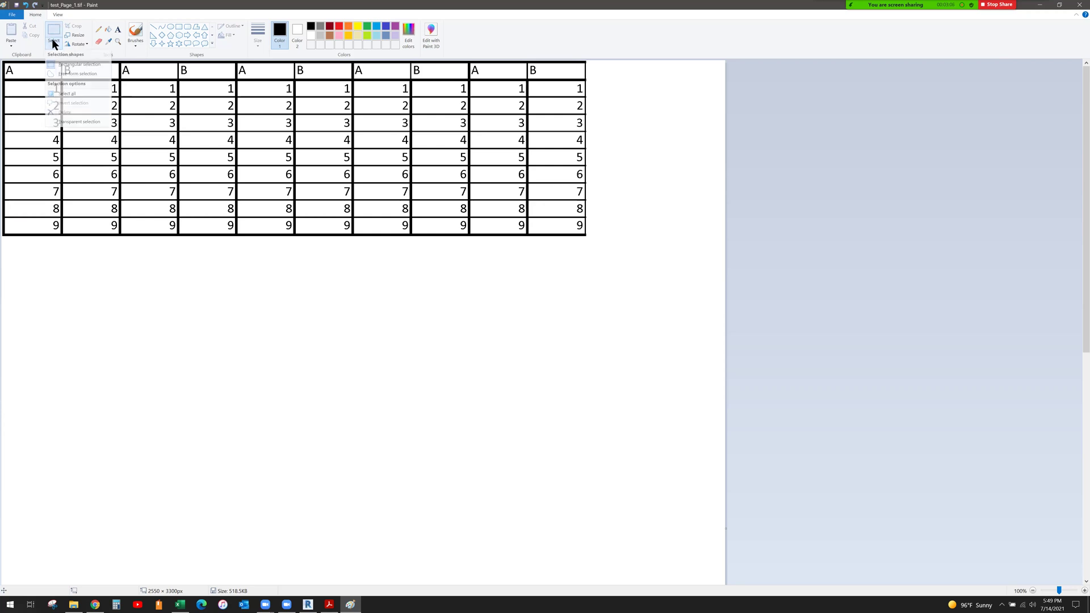
{"action": "left_click", "coordinate": [53, 44]}
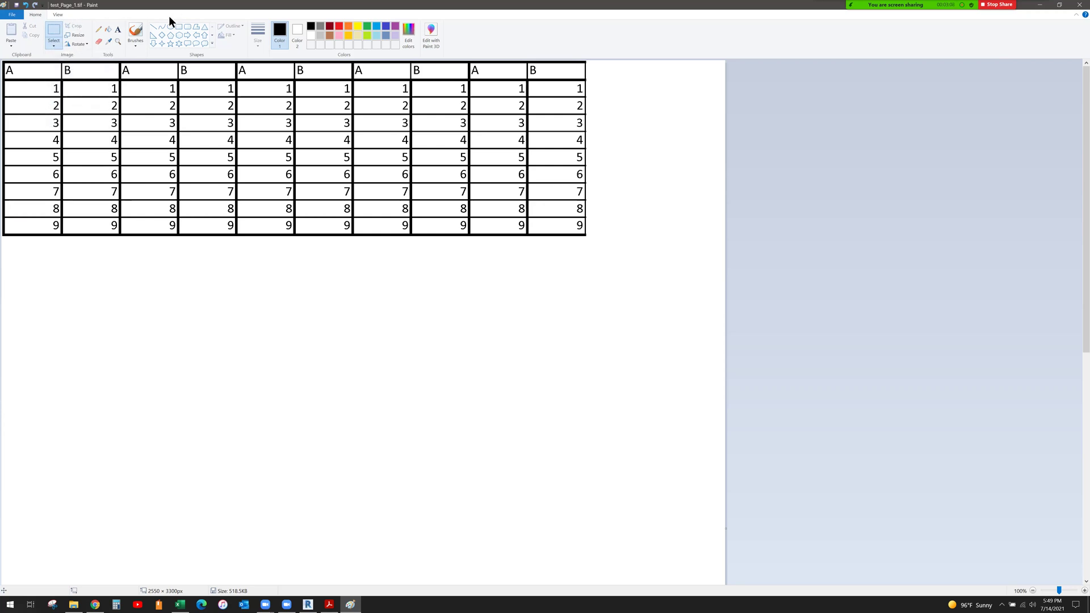
{"action": "left_click", "coordinate": [152, 23]}
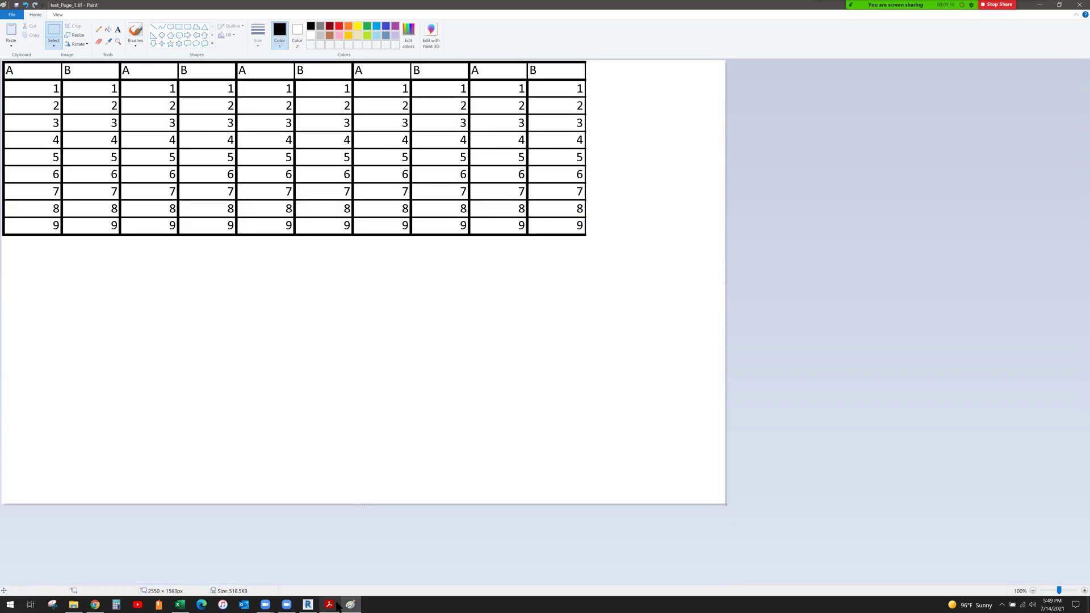
{"action": "left_click_drag", "start_coordinate": [363, 504], "coordinate": [394, 236]}
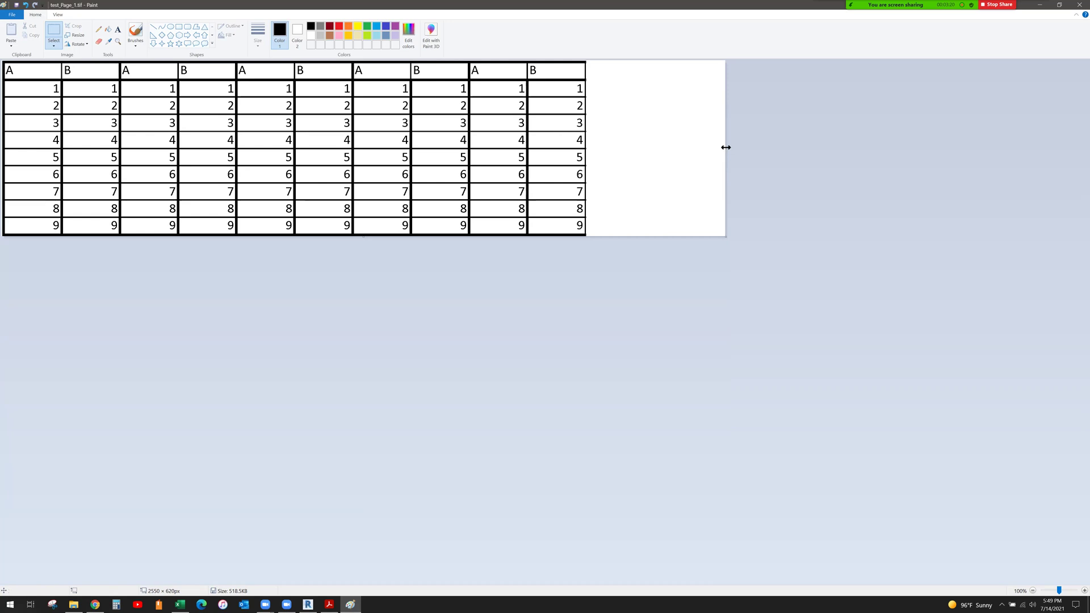
{"action": "left_click_drag", "start_coordinate": [726, 148], "coordinate": [584, 151]}
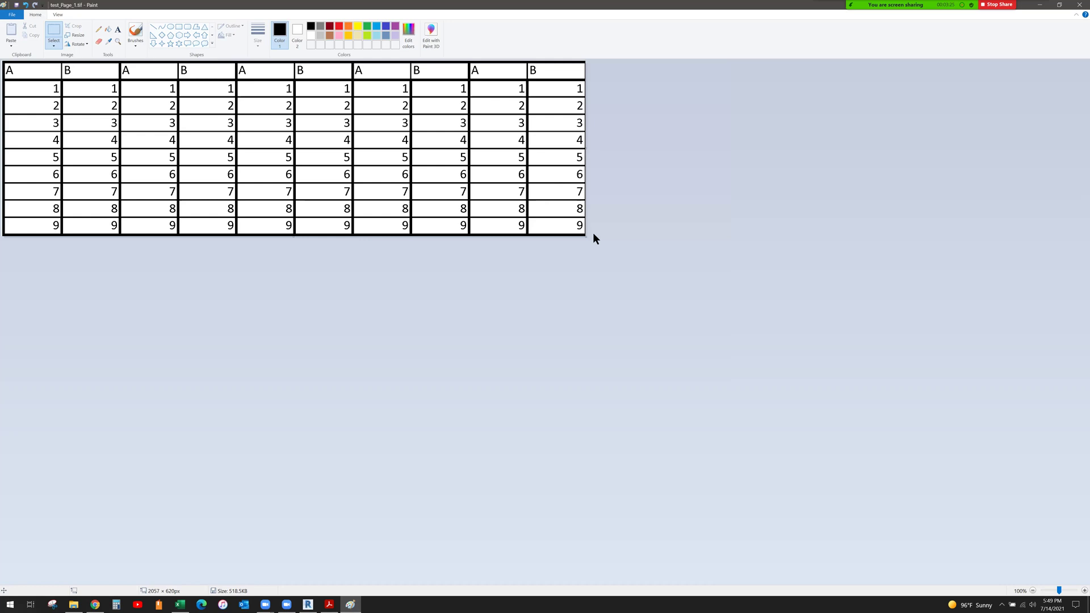
Step: Save the 2057 × 620 px image as test_Page_1.tif on the Desktop, replacing the old file
{"action": "left_click", "coordinate": [7, 16]}
{"action": "left_click", "coordinate": [32, 97]}
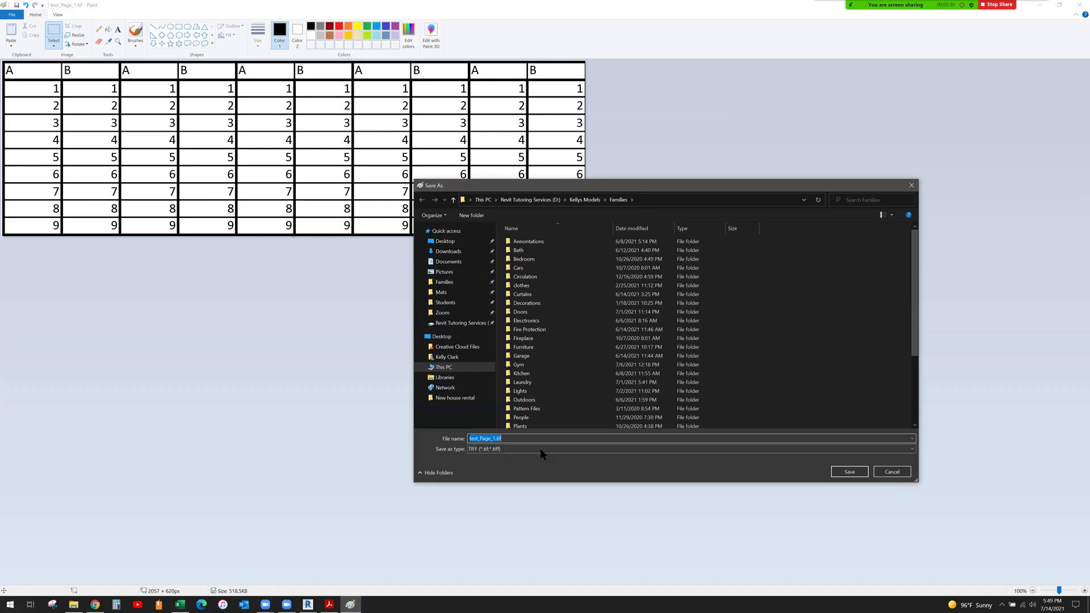
{"action": "left_click", "coordinate": [457, 242]}
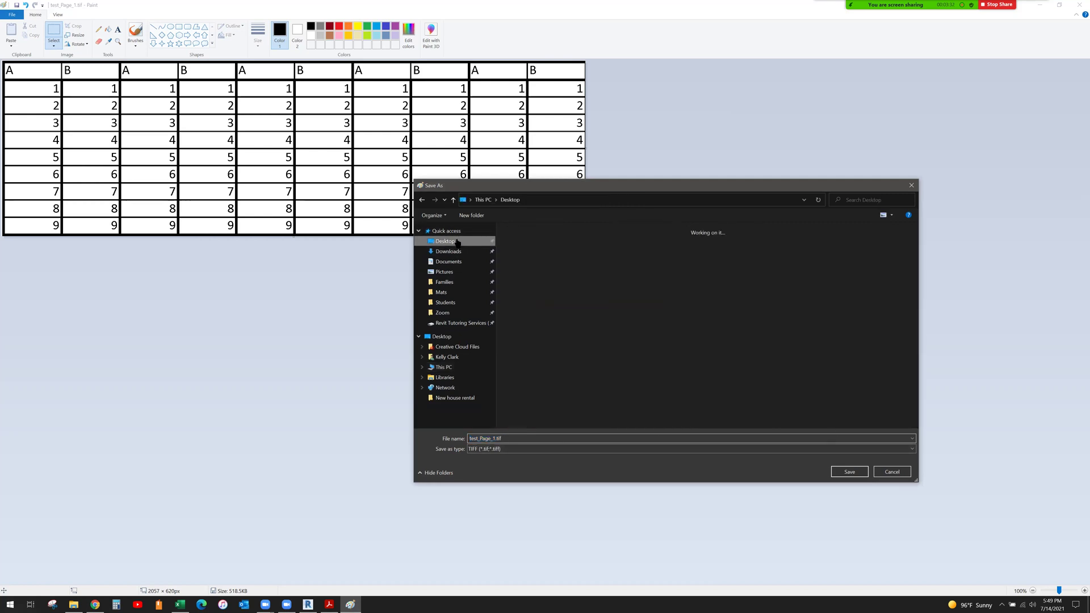
{"action": "scroll", "coordinate": [754, 359], "scroll_direction": "down", "scroll_amount": 2}
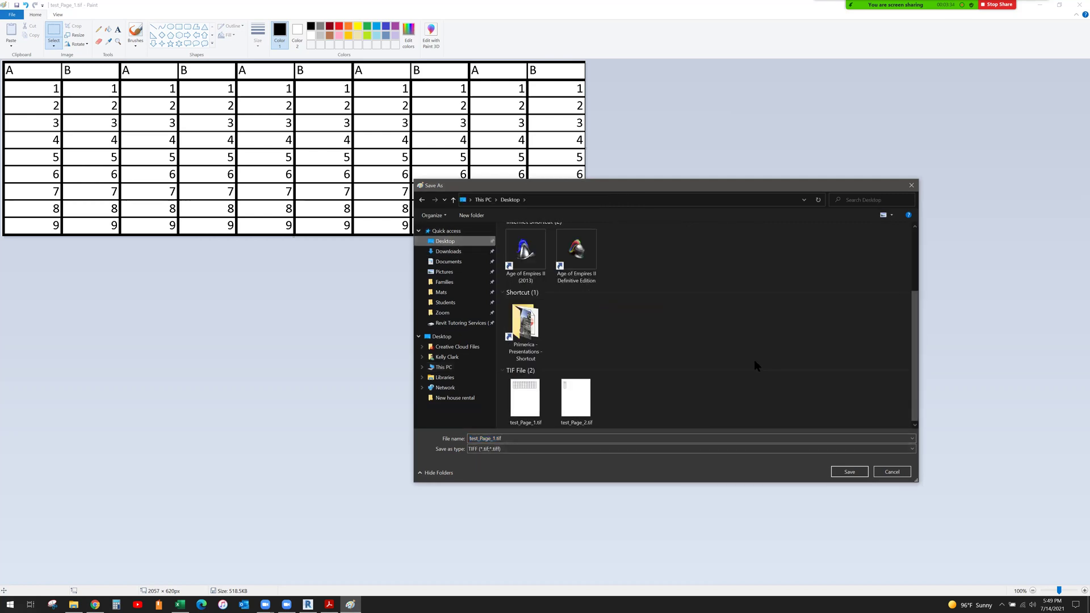
{"action": "left_click", "coordinate": [527, 399]}
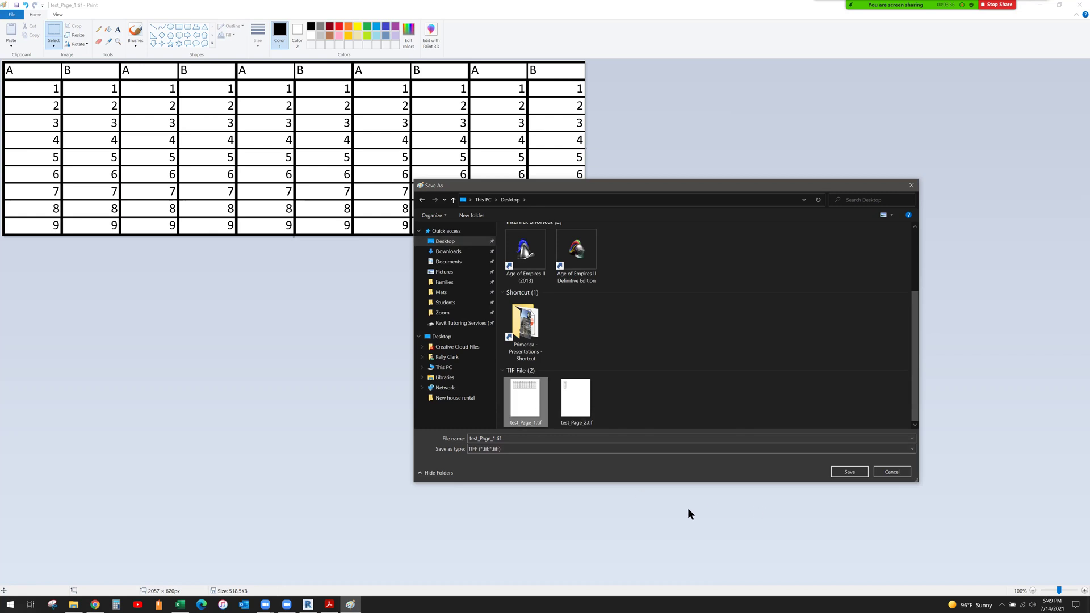
{"action": "left_click", "coordinate": [849, 472]}
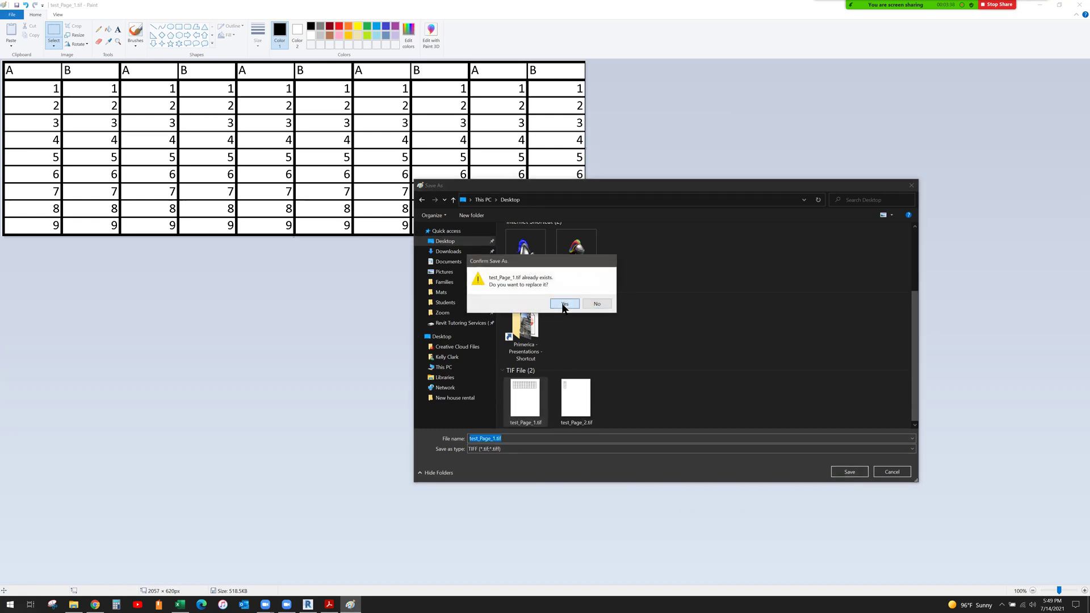
{"action": "left_click", "coordinate": [563, 306]}
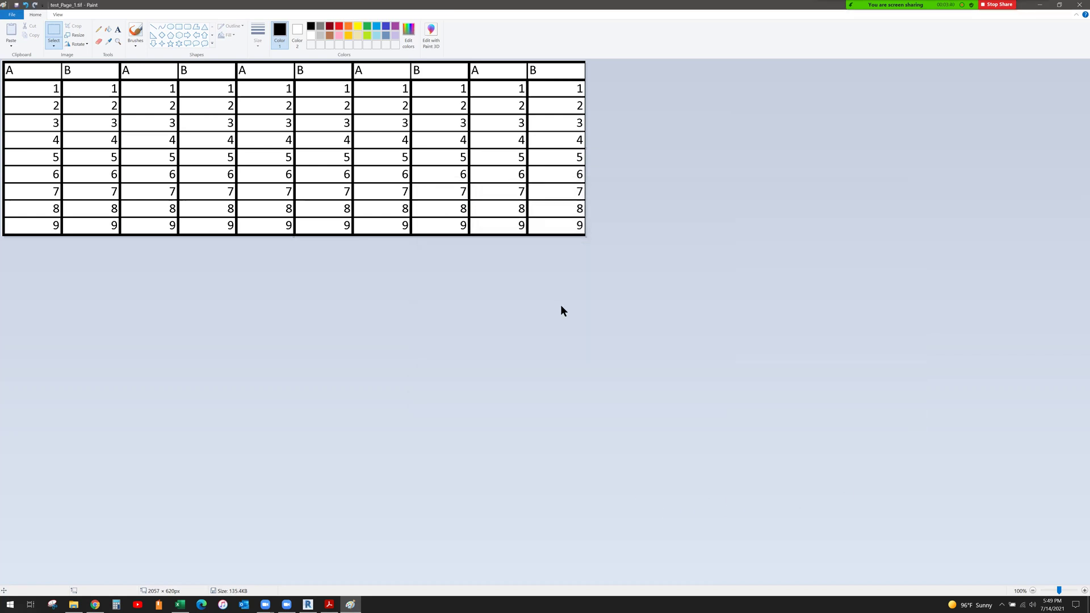
Step: Close Paint and import test_Page_1.tif from the Desktop, placing it in the Drafting 1 view
{"action": "left_click", "coordinate": [1080, 4]}
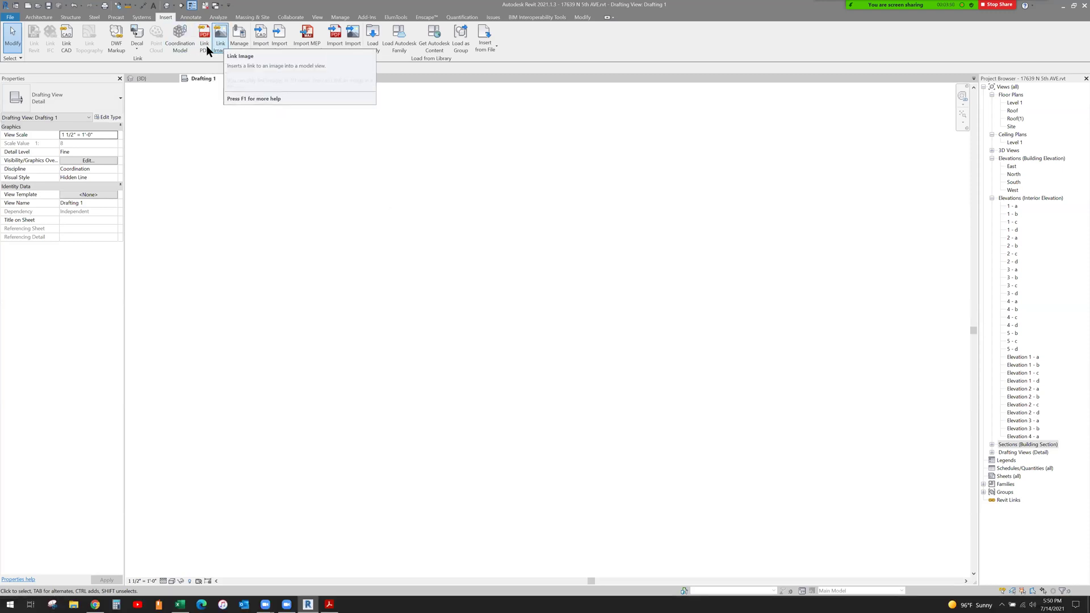
{"action": "left_click", "coordinate": [353, 45]}
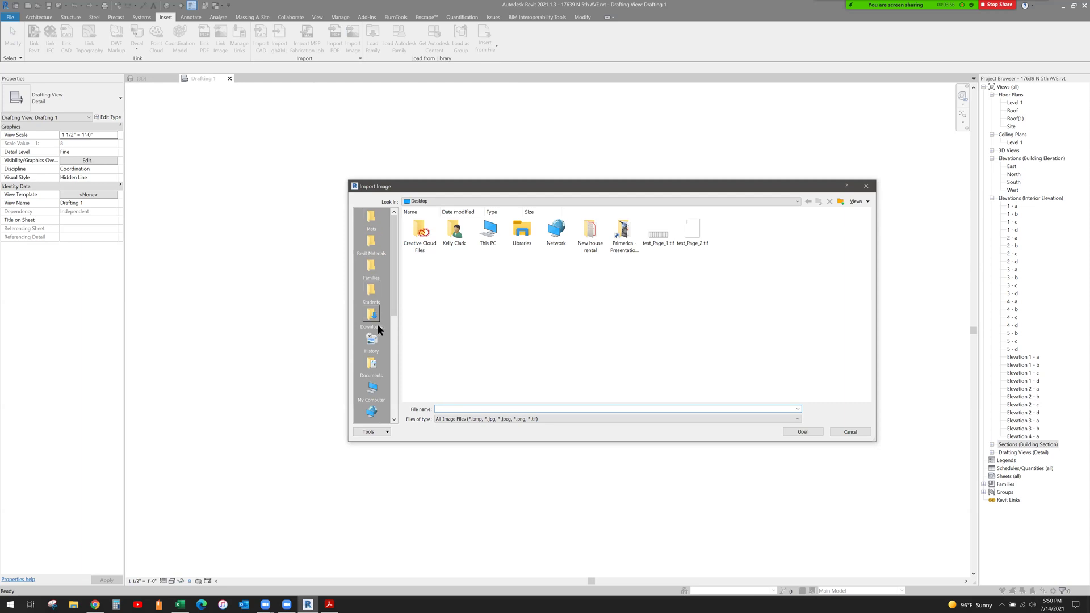
{"action": "scroll", "coordinate": [381, 334], "scroll_direction": "down", "scroll_amount": 3}
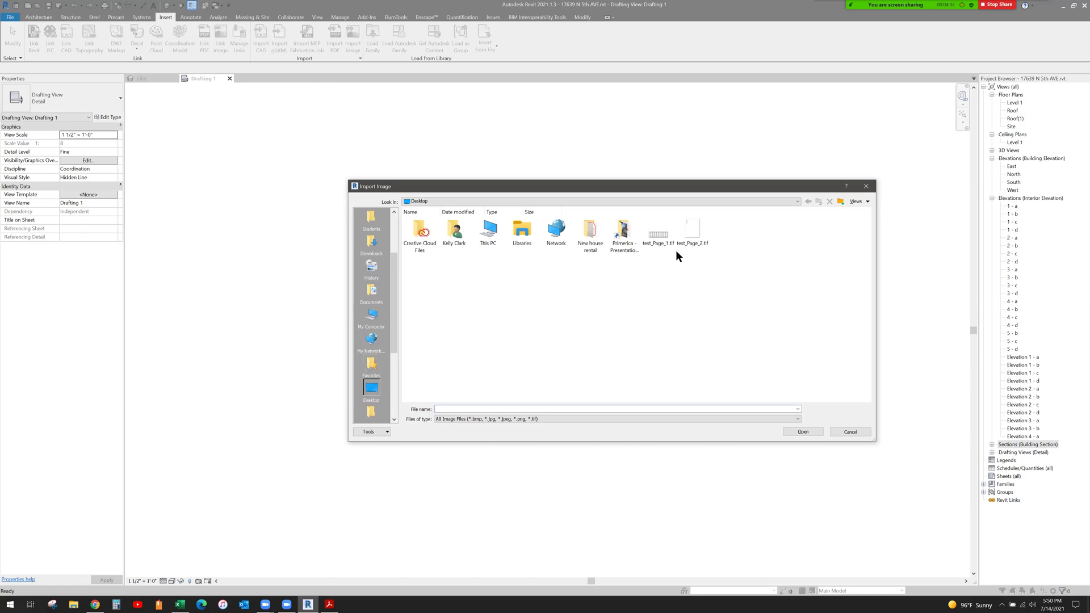
{"action": "left_click", "coordinate": [658, 232]}
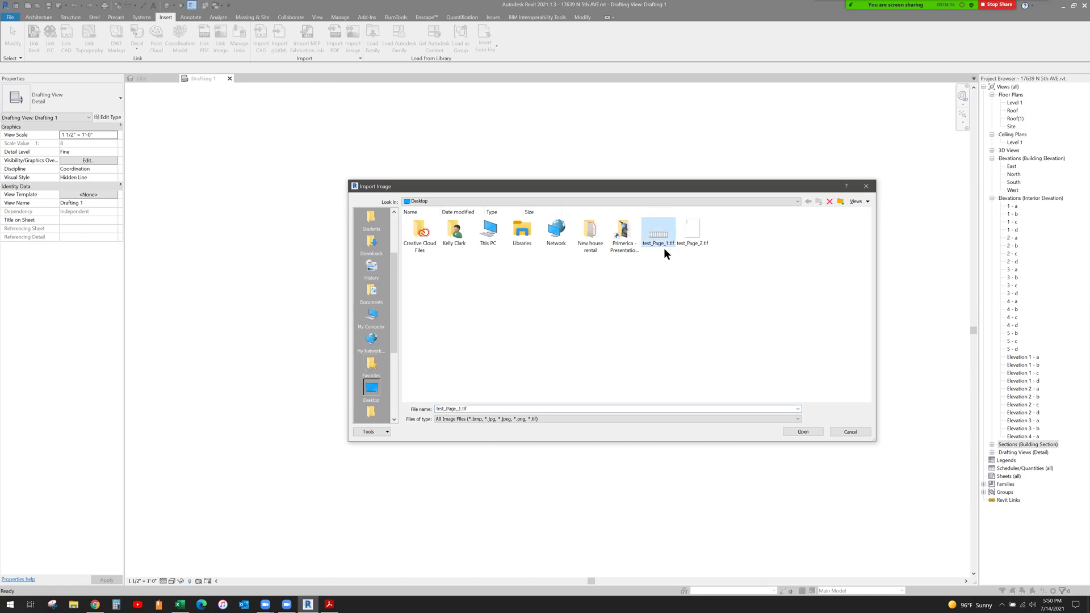
{"action": "left_click", "coordinate": [803, 431]}
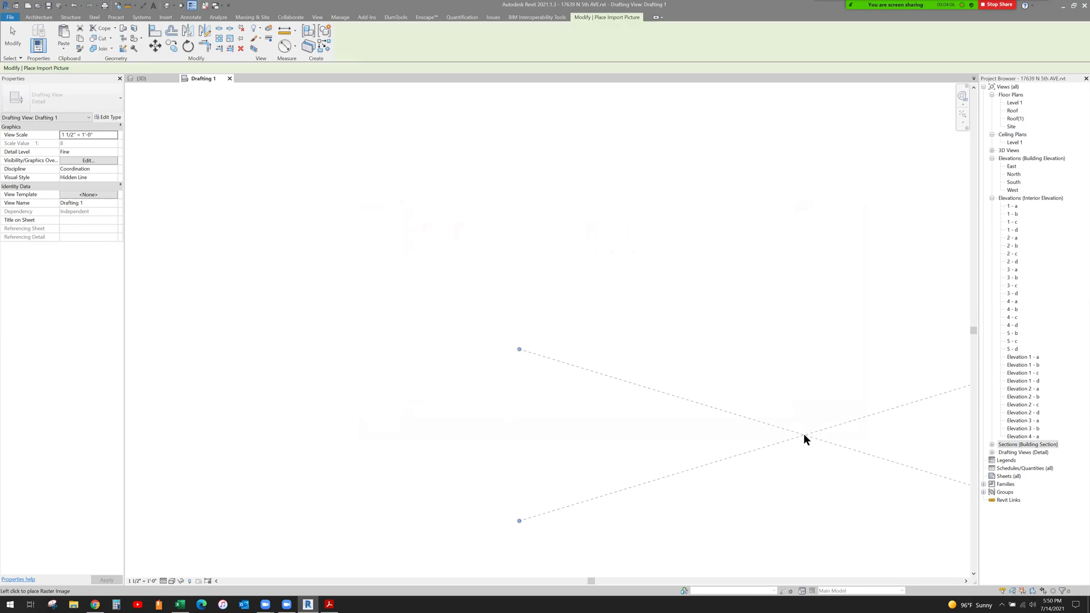
{"action": "left_click", "coordinate": [587, 304]}
Step: Create a new sheet, A101, with the default title block
{"action": "left_click", "coordinate": [596, 441]}
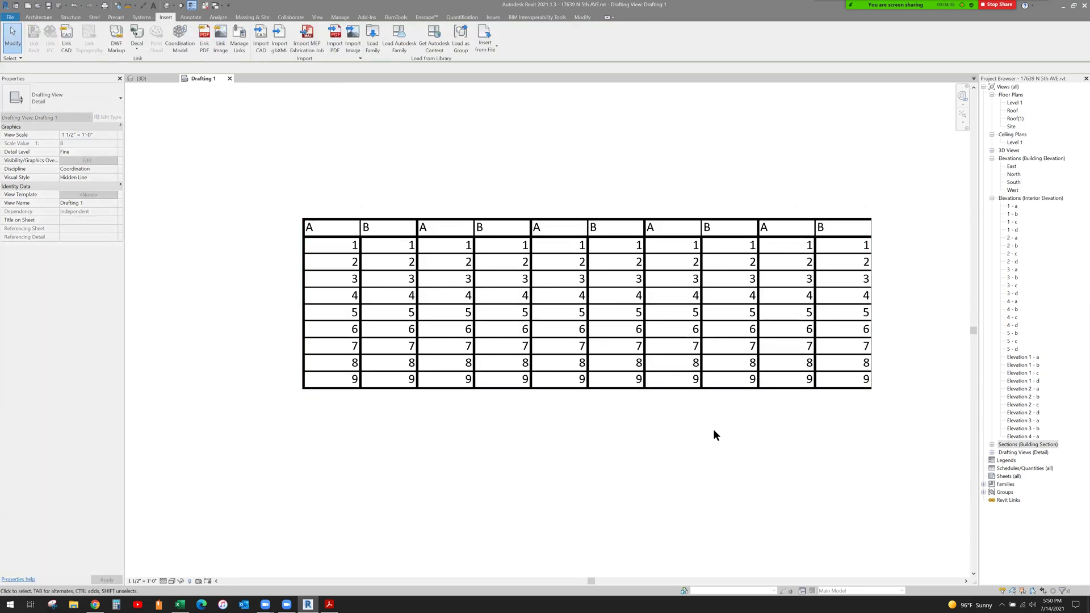
{"action": "right_click", "coordinate": [1007, 477]}
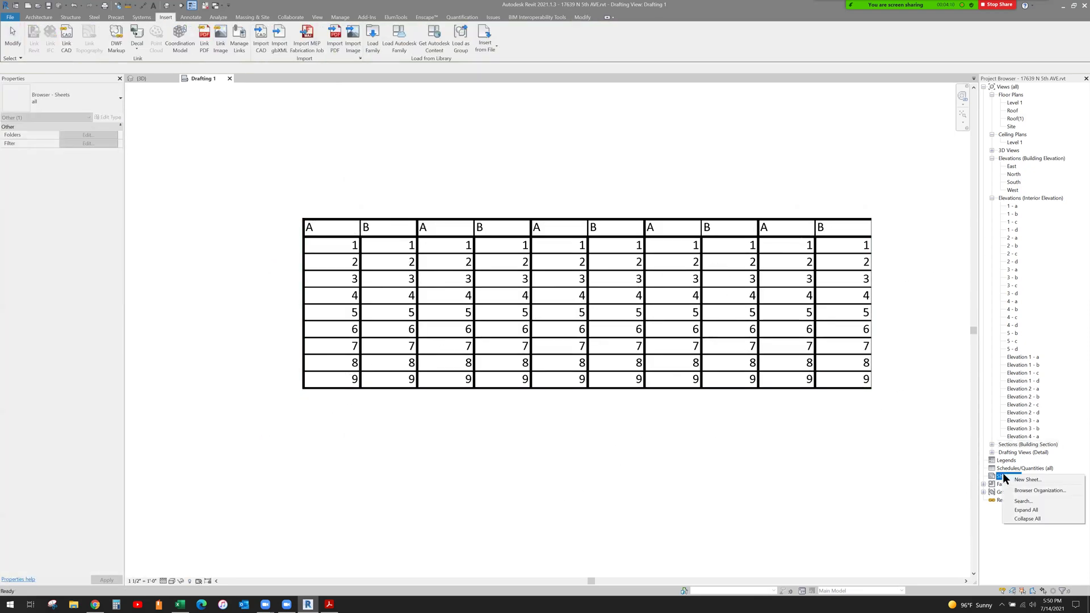
{"action": "key", "text": "Escape"}
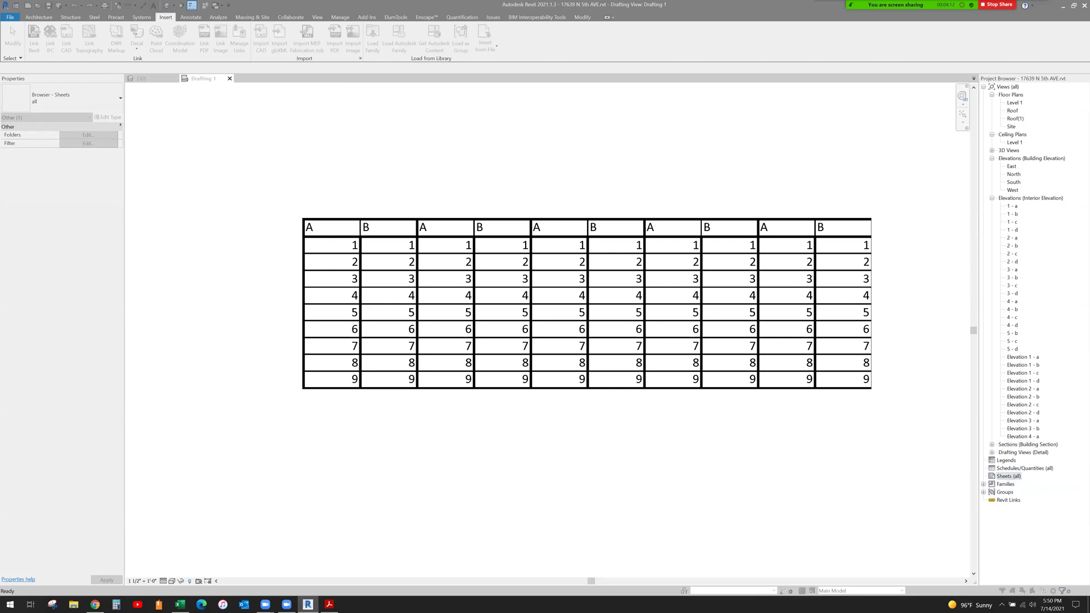
{"action": "left_click", "coordinate": [696, 462]}
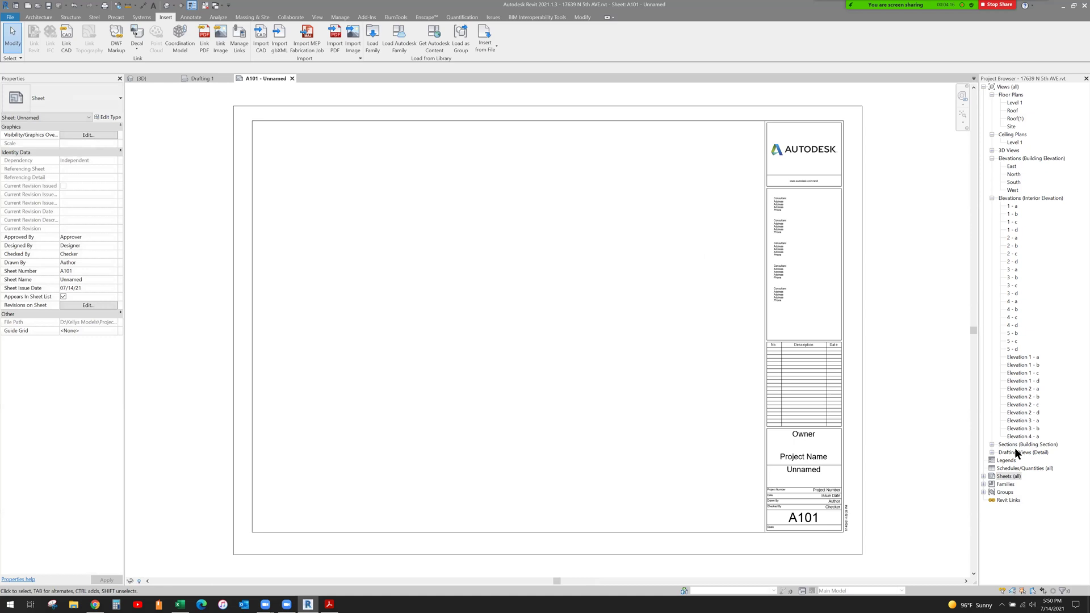
Step: Place the Drafting 1 view on the sheet's upper left and activate the viewport
{"action": "left_click", "coordinate": [995, 454]}
{"action": "left_click", "coordinate": [992, 452]}
{"action": "left_click_drag", "start_coordinate": [1016, 460], "coordinate": [526, 260]}
{"action": "left_click", "coordinate": [495, 261]}
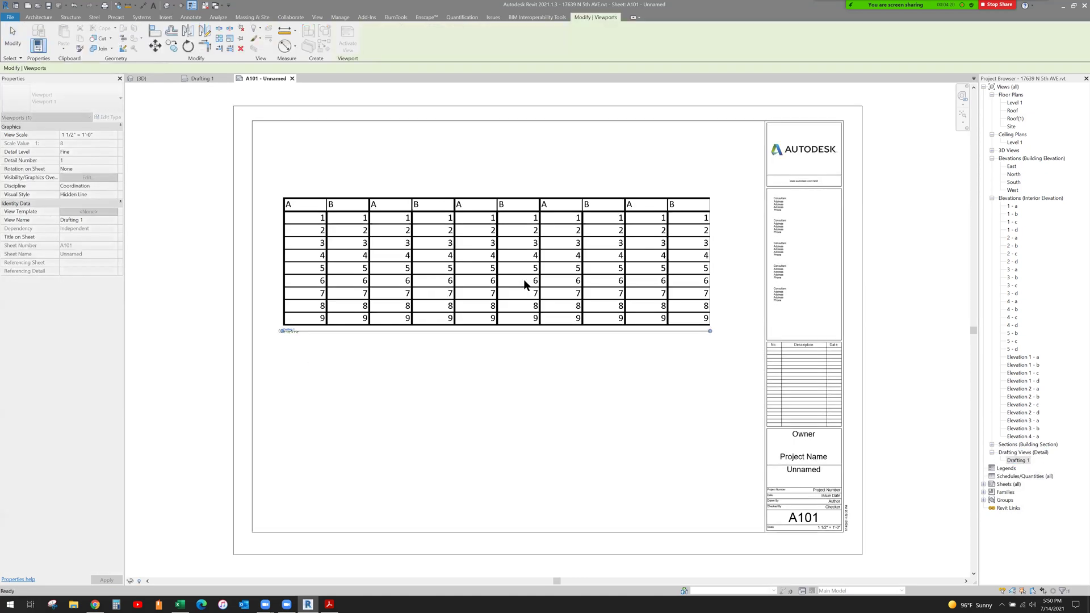
{"action": "double_click", "coordinate": [517, 243]}
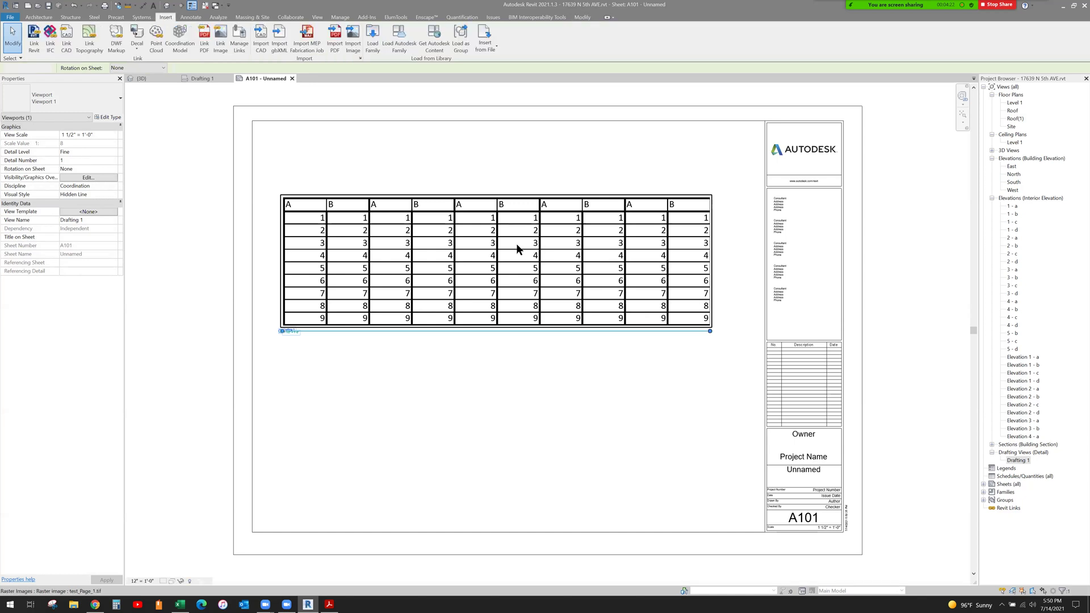
Step: Change the Drafting 1 view scale to 1/2" = 1'-0" and return to sheet A101
{"action": "left_click", "coordinate": [200, 79]}
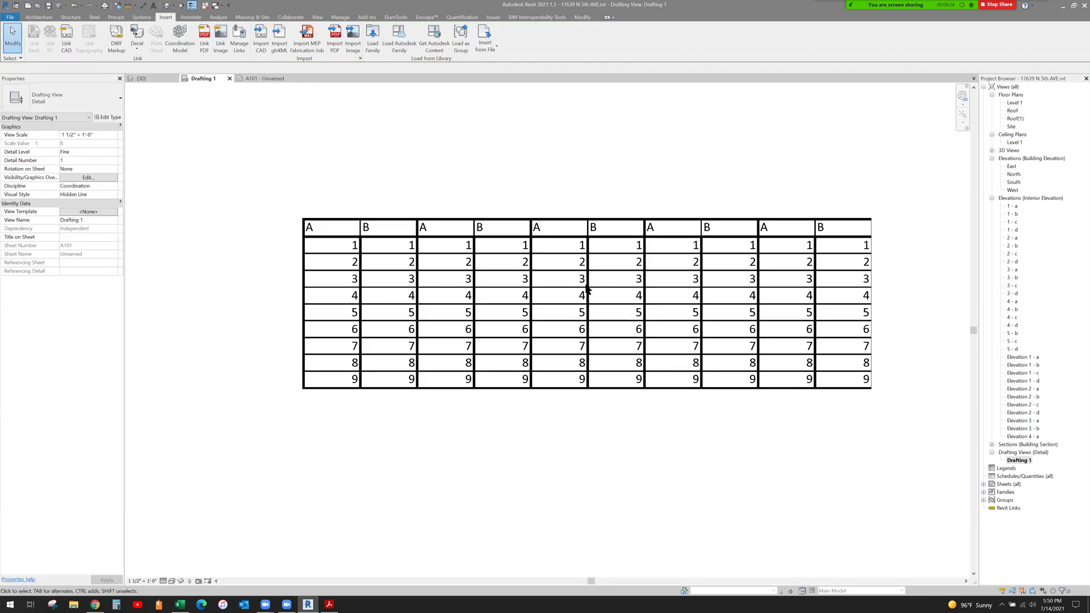
{"action": "left_click", "coordinate": [553, 338]}
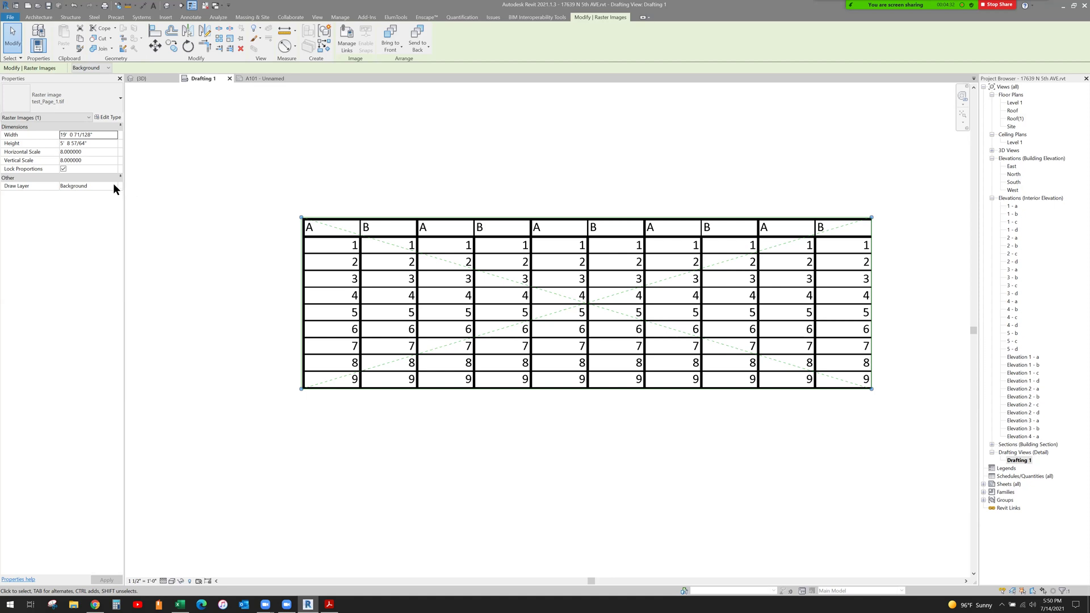
{"action": "left_click", "coordinate": [141, 580]}
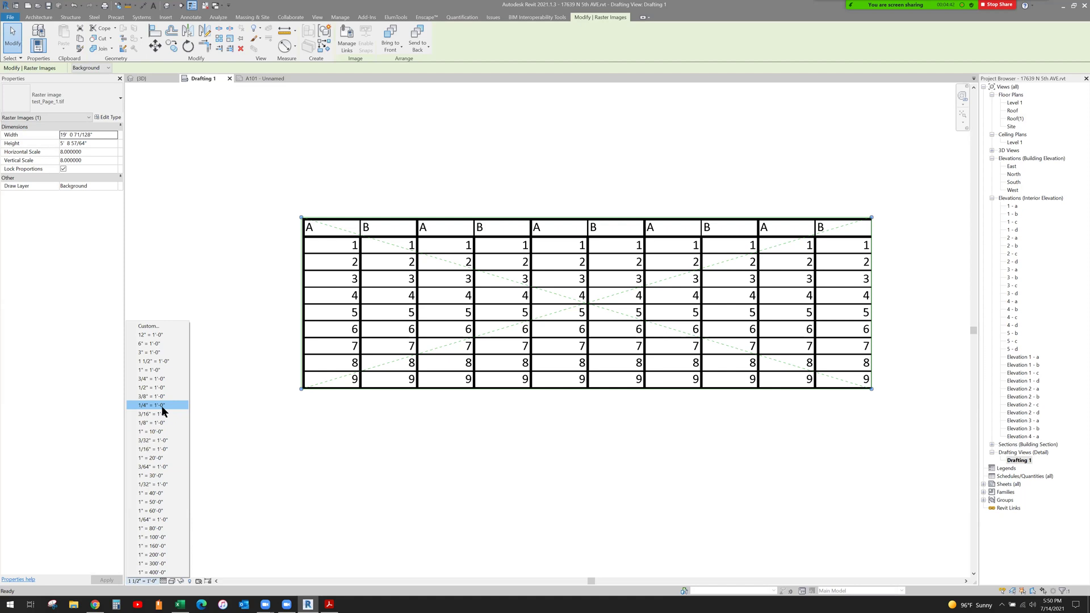
{"action": "left_click", "coordinate": [168, 388]}
{"action": "left_click", "coordinate": [485, 450]}
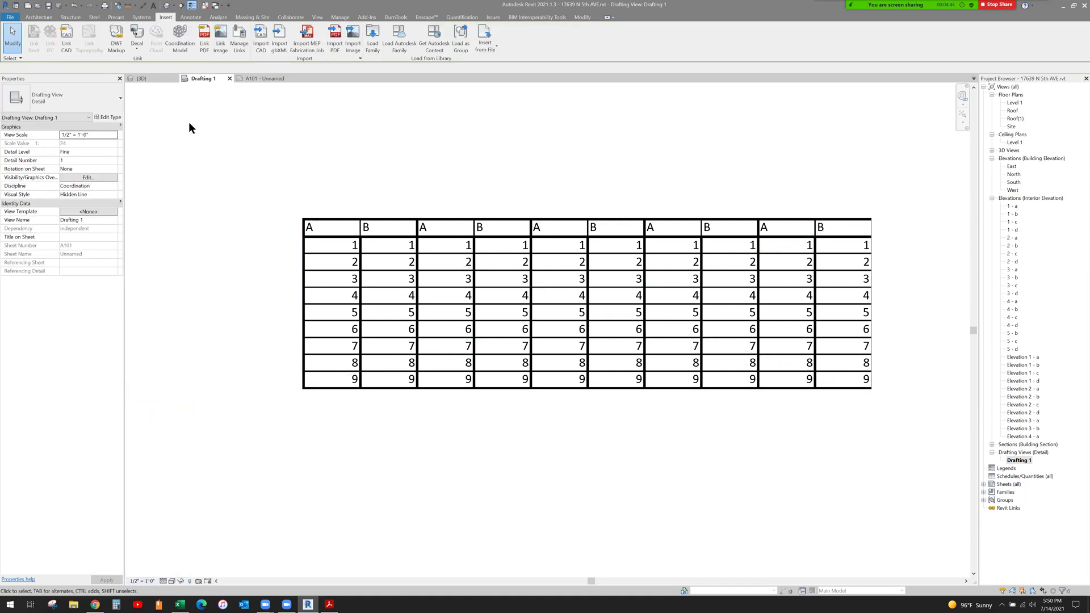
{"action": "left_click", "coordinate": [266, 79]}
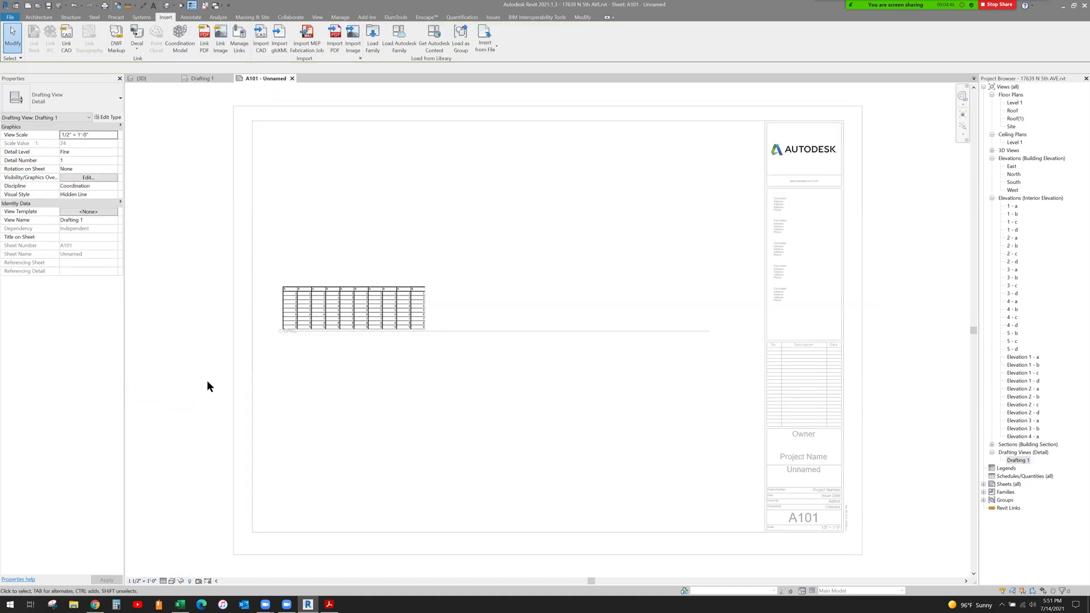
Step: Move the table viewport to the lower right of A101 beside the title block, and open its type properties
{"action": "double_click", "coordinate": [177, 370]}
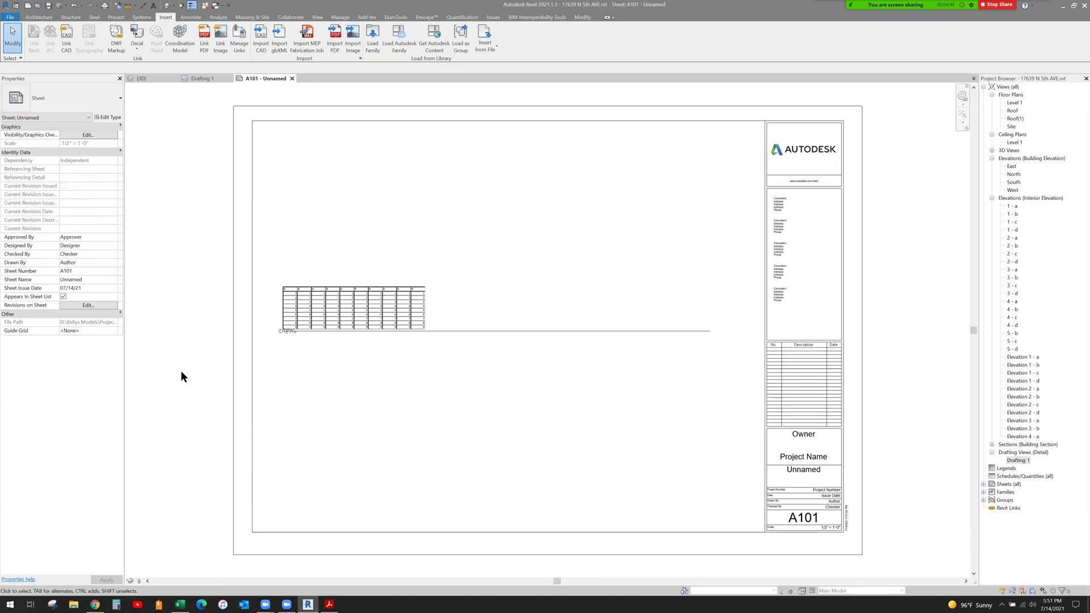
{"action": "left_click", "coordinate": [391, 297]}
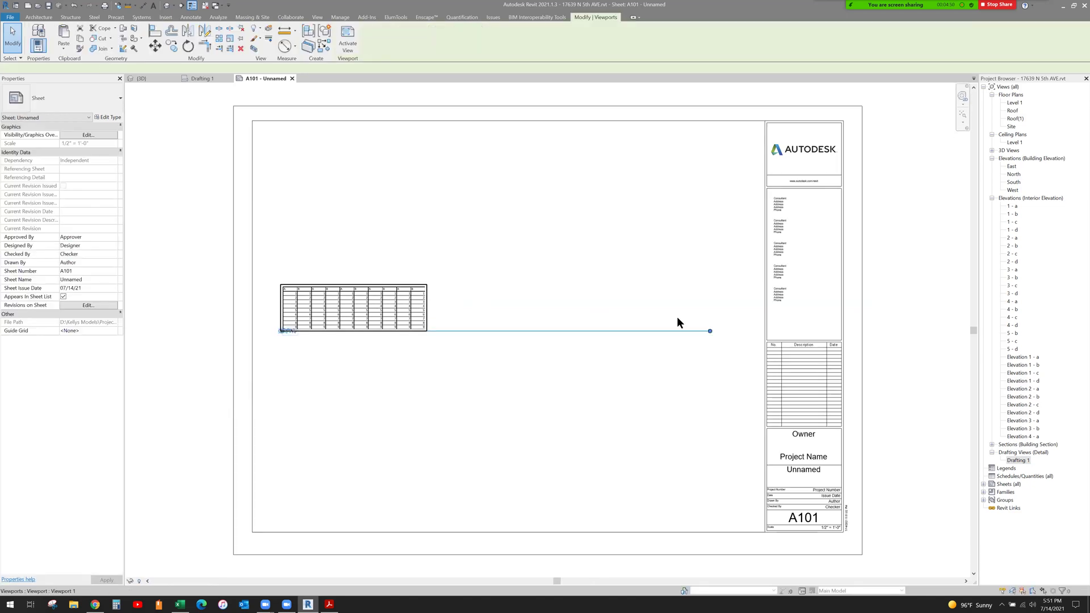
{"action": "left_click", "coordinate": [711, 330]}
{"action": "left_click_drag", "start_coordinate": [358, 298], "coordinate": [680, 458]}
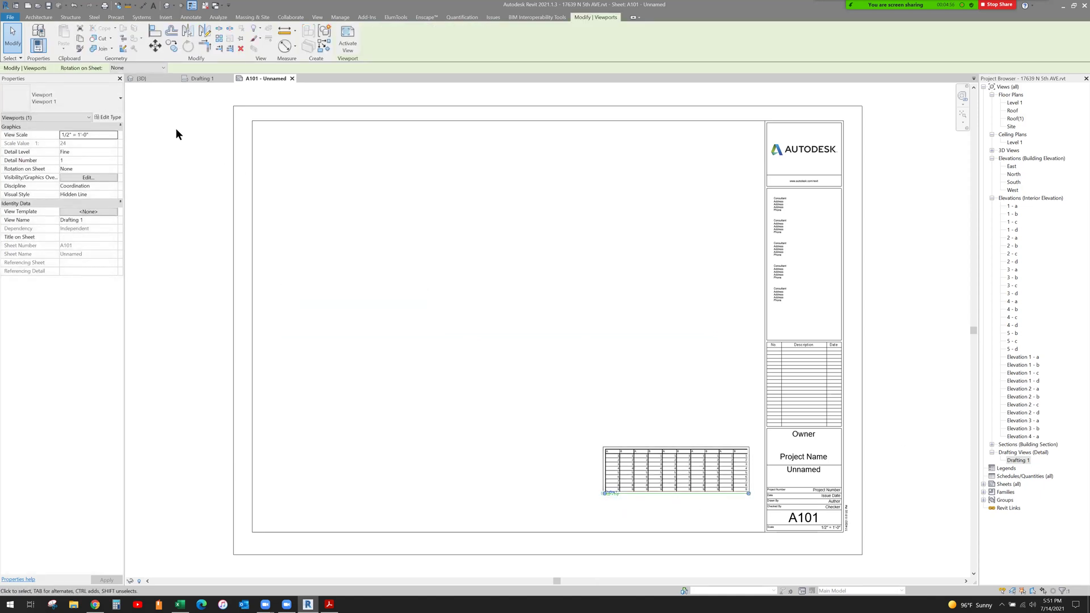
{"action": "left_click", "coordinate": [101, 106]}
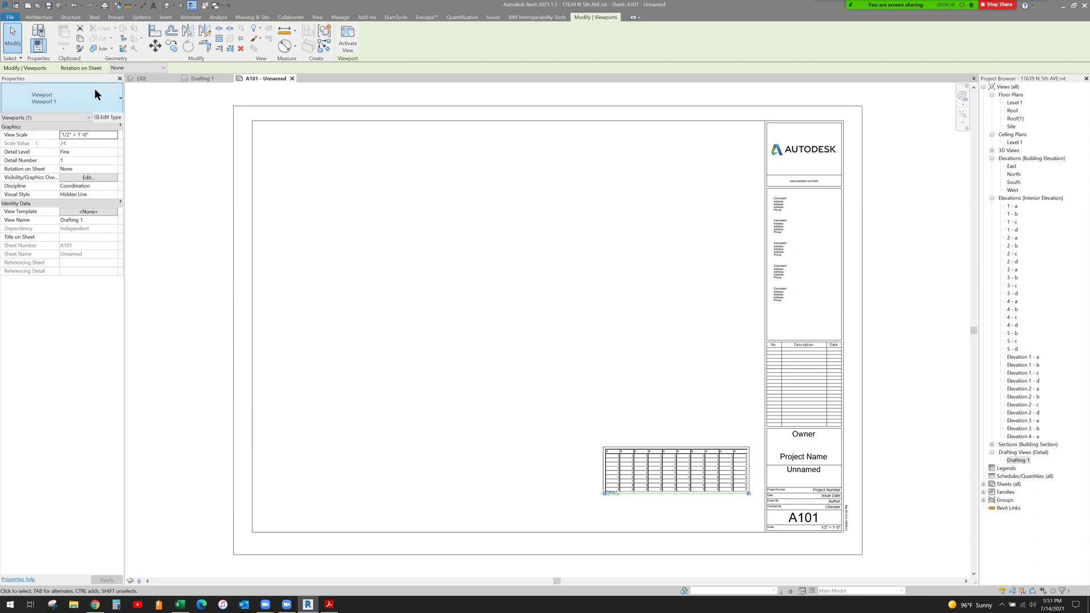
{"action": "left_click", "coordinate": [113, 117]}
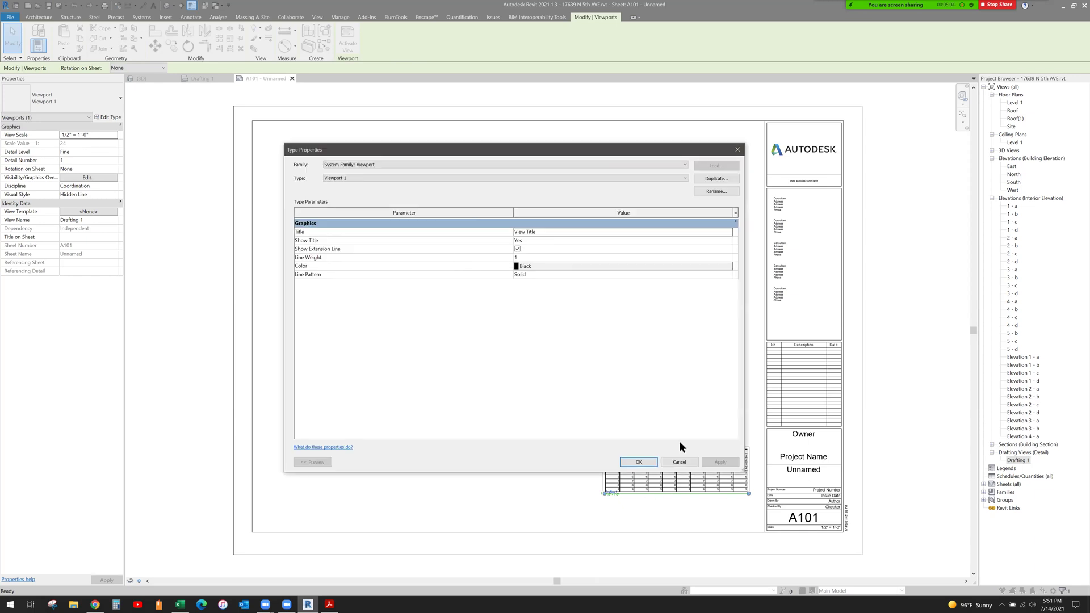
Step: Duplicate the viewport type as 'Viewport no title'
{"action": "left_click", "coordinate": [716, 180]}
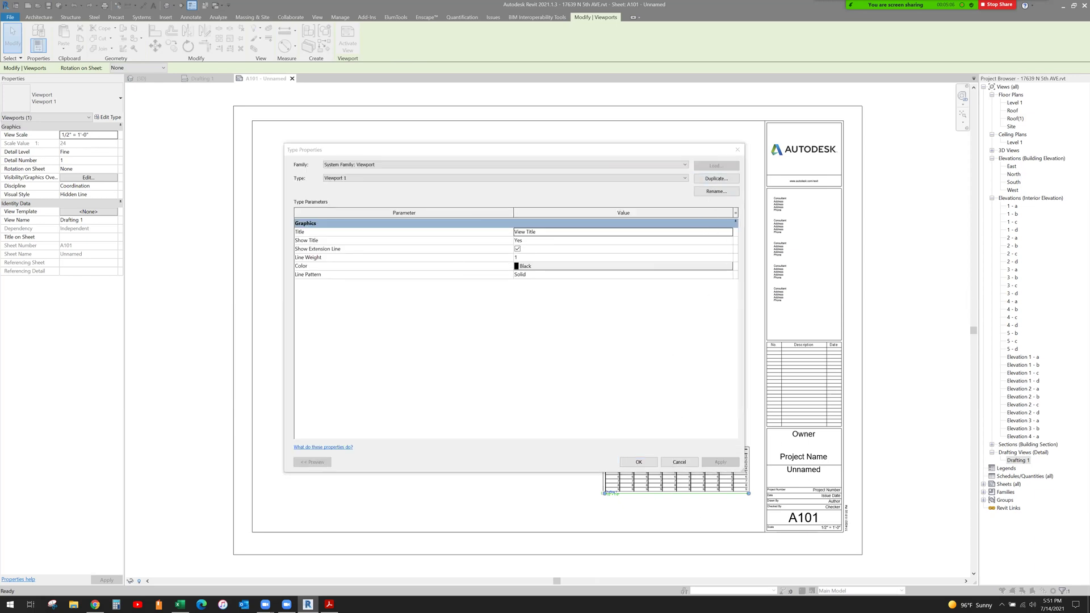
{"action": "key", "text": "End"}
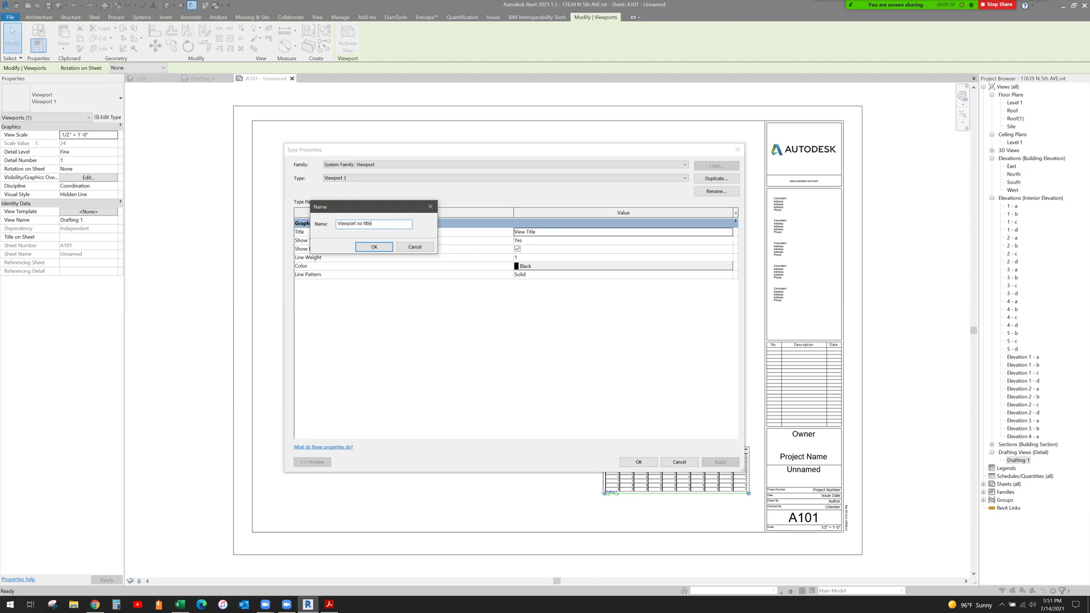
{"action": "type", "text": "no title"}
{"action": "key", "text": "Return"}
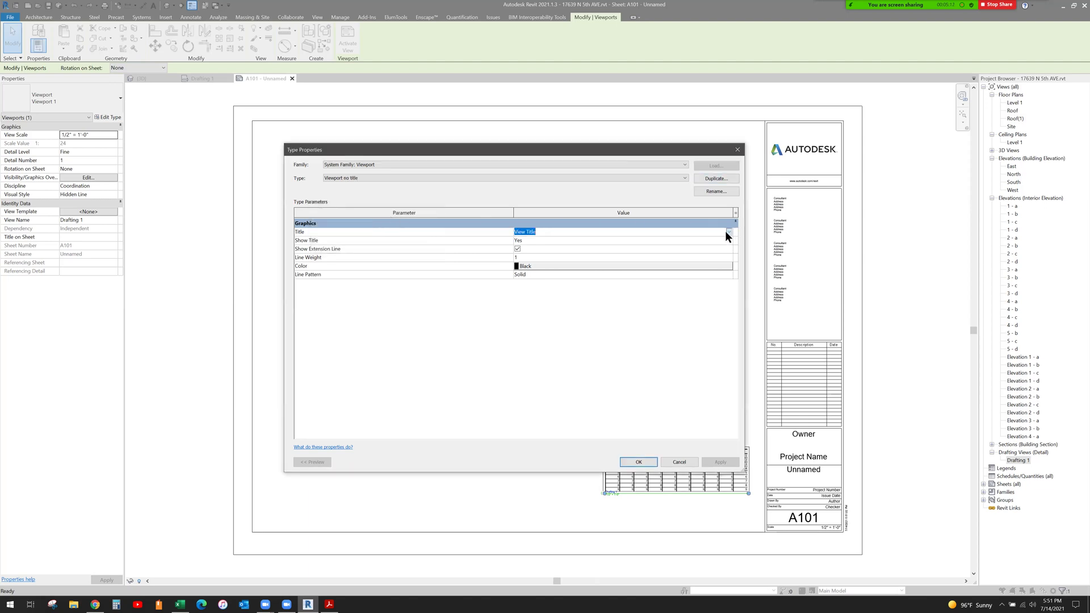
Step: Set the new type's Title to <none> and Show Title to No, then apply it
{"action": "left_click", "coordinate": [725, 231]}
{"action": "left_click", "coordinate": [524, 239]}
{"action": "left_click", "coordinate": [525, 239]}
{"action": "left_click", "coordinate": [727, 241]}
{"action": "left_click", "coordinate": [536, 257]}
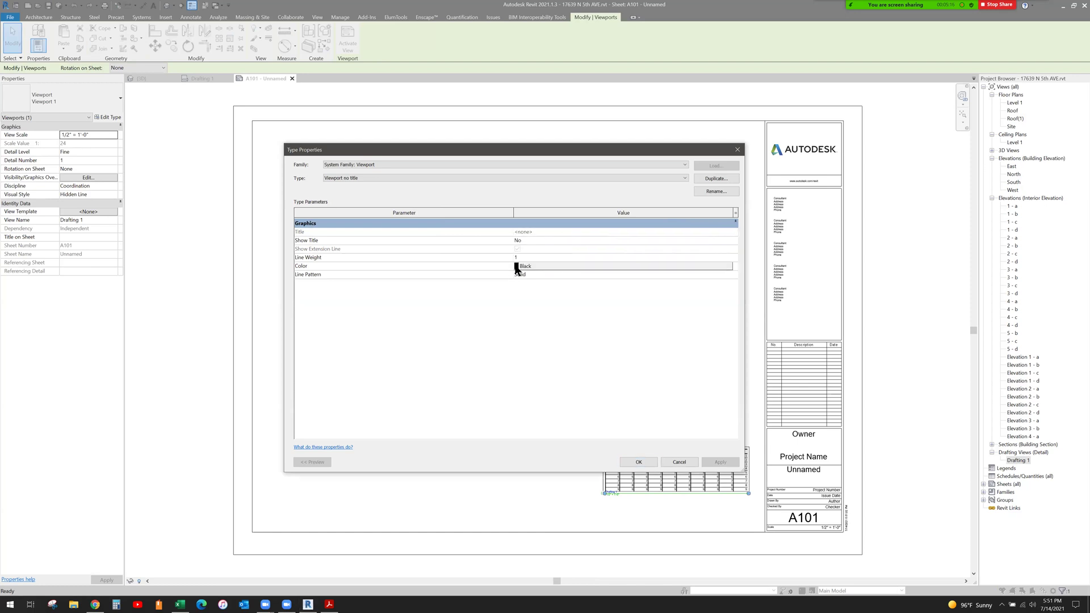
{"action": "left_click", "coordinate": [638, 463]}
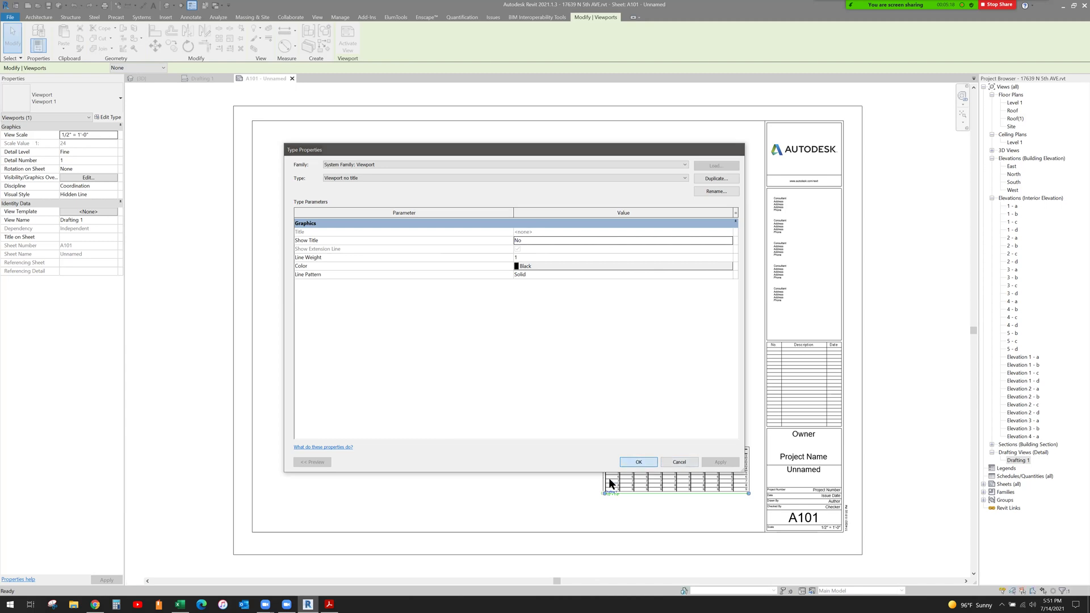
{"action": "left_click", "coordinate": [875, 434]}
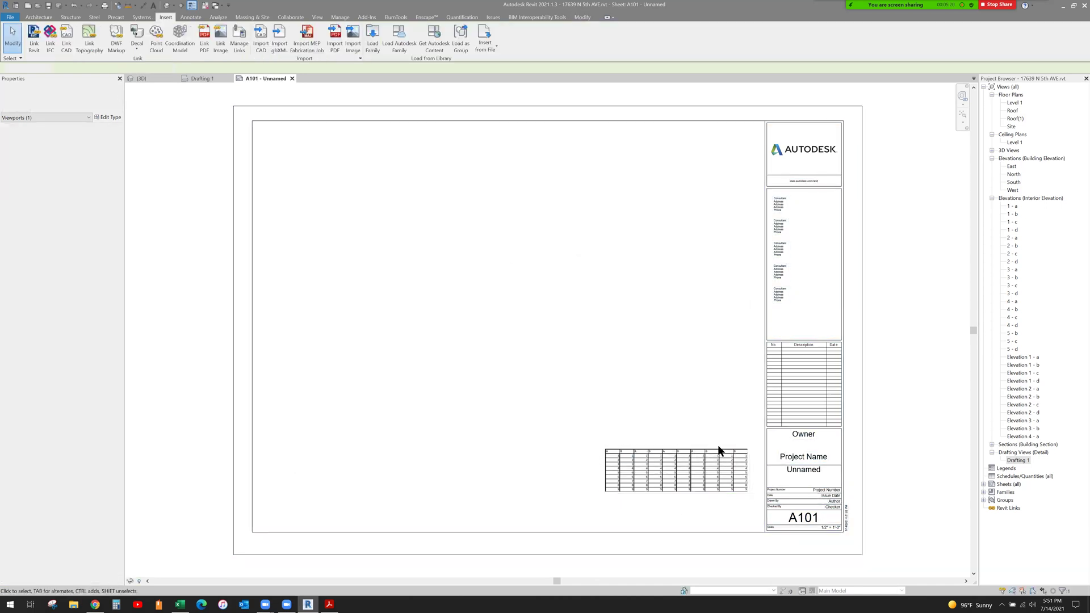
{"action": "scroll", "coordinate": [711, 514], "scroll_direction": "up", "scroll_amount": 4}
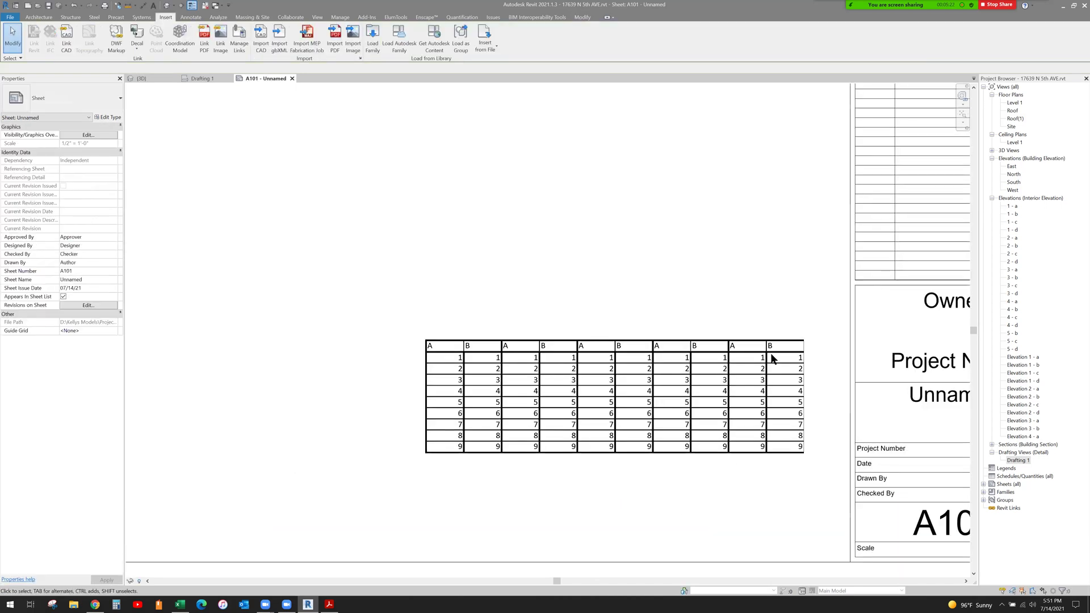
{"action": "scroll", "coordinate": [628, 482], "scroll_direction": "down", "scroll_amount": 2}
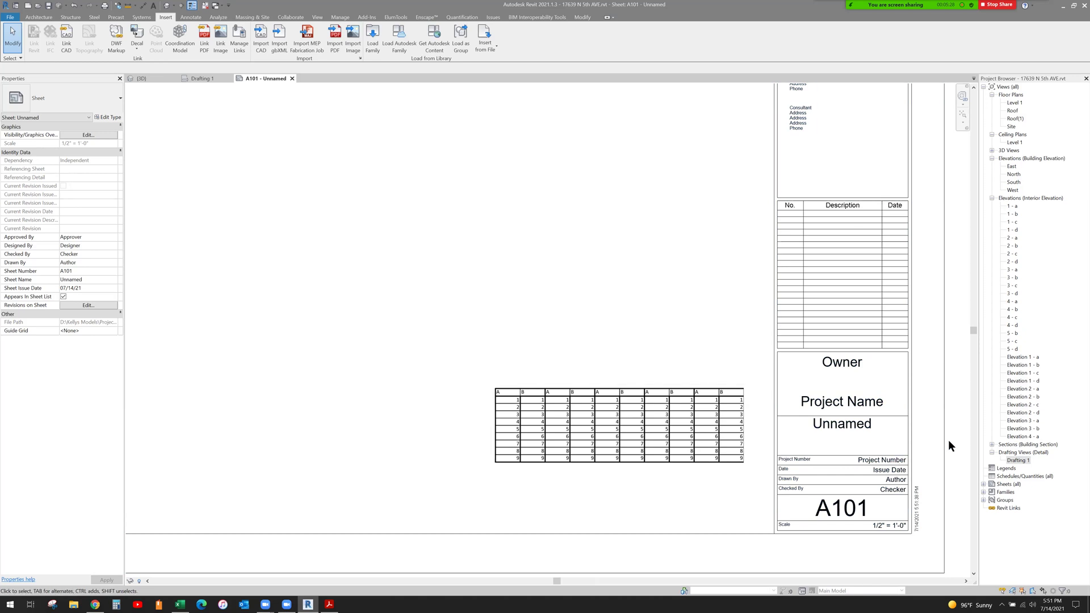
{"action": "left_click", "coordinate": [741, 429]}
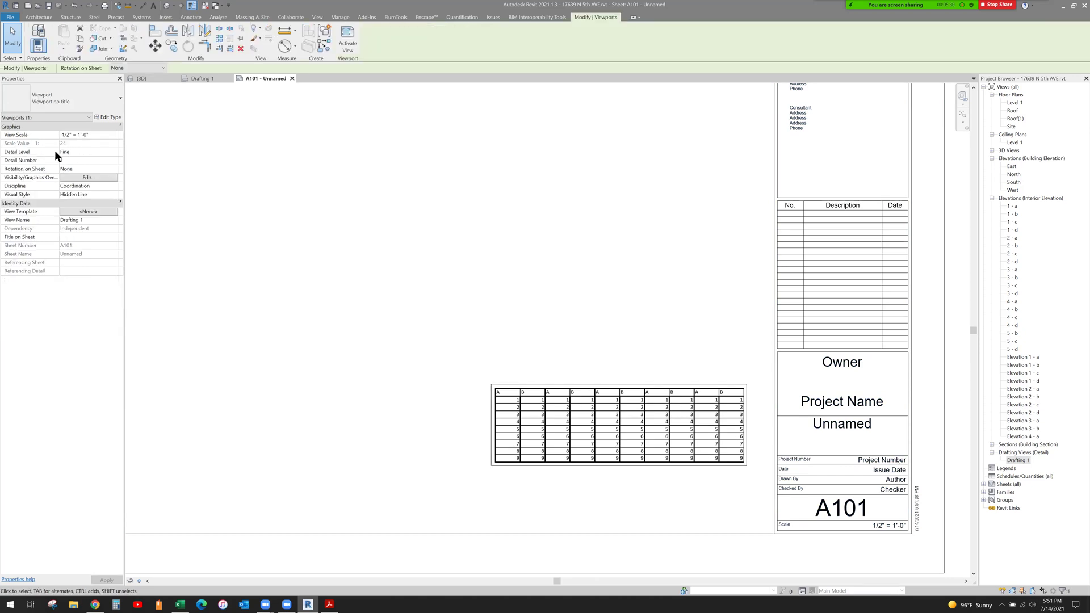
{"action": "scroll", "coordinate": [434, 358], "scroll_direction": "down", "scroll_amount": 3}
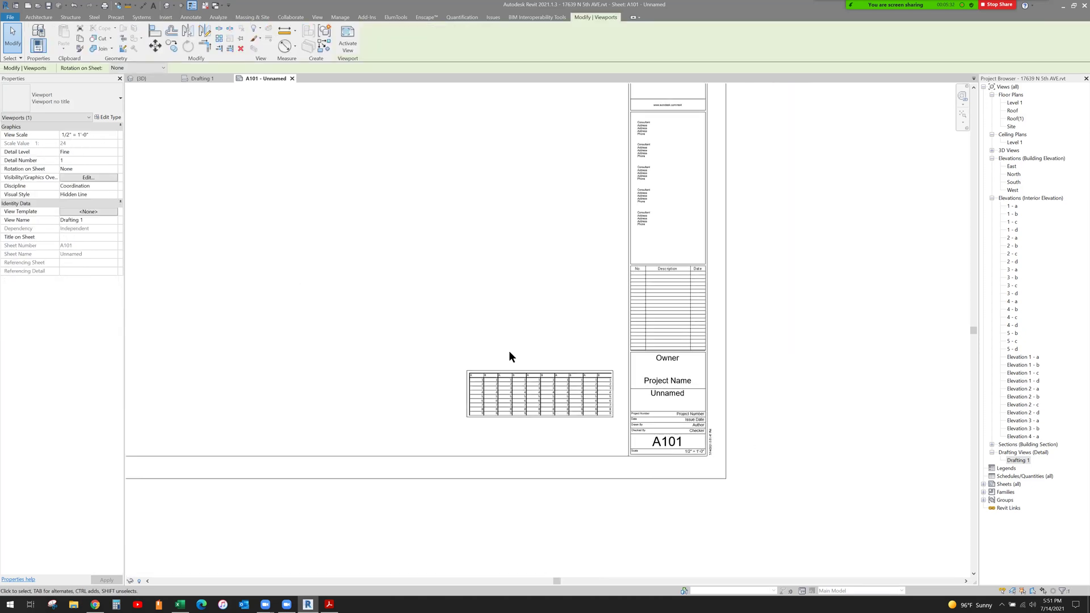
{"action": "left_click", "coordinate": [509, 350]}
{"action": "scroll", "coordinate": [809, 352], "scroll_direction": "down", "scroll_amount": 3}
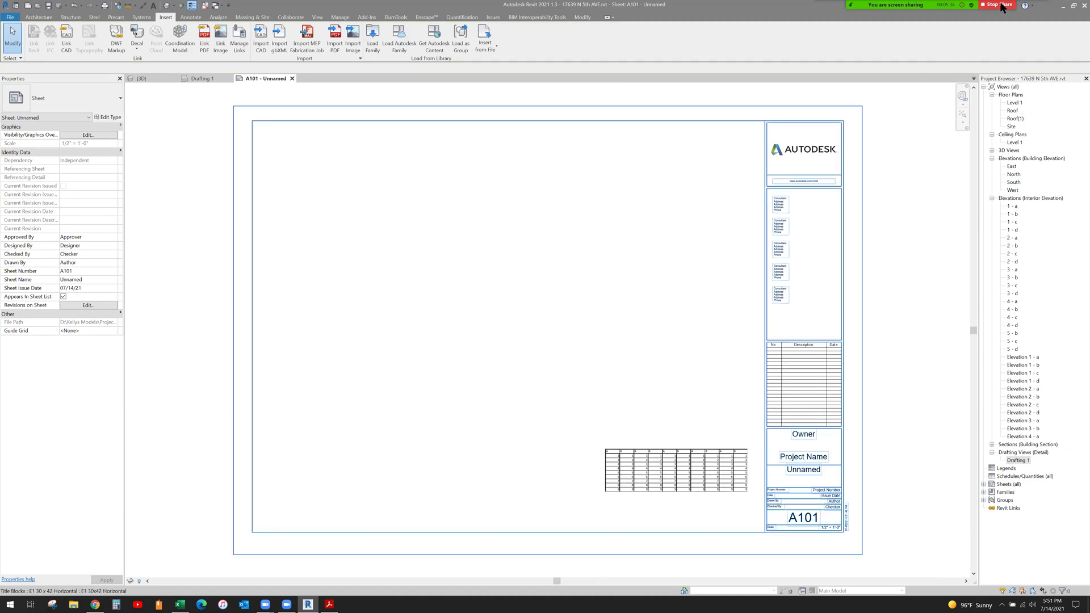